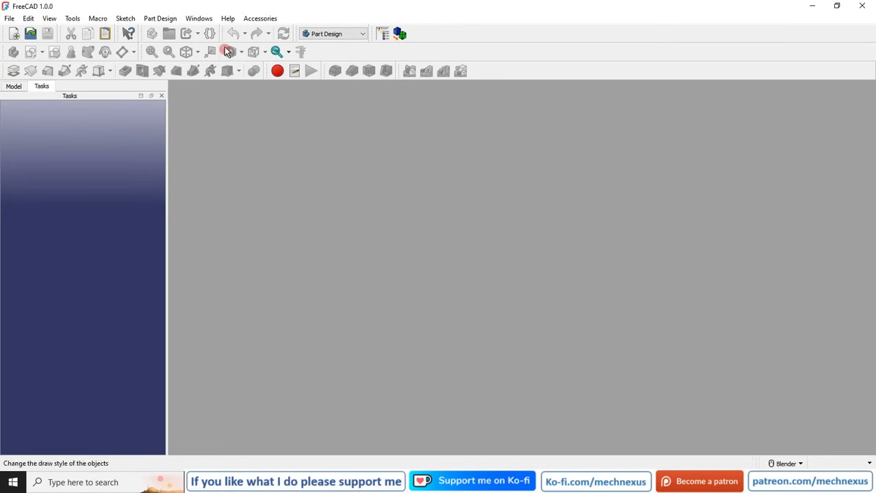
Review the Complete FreeCAD Course product page in the Ko-fi shop.
{"action": "left_click", "coordinate": [227, 19]}
{"action": "left_click", "coordinate": [244, 140]}
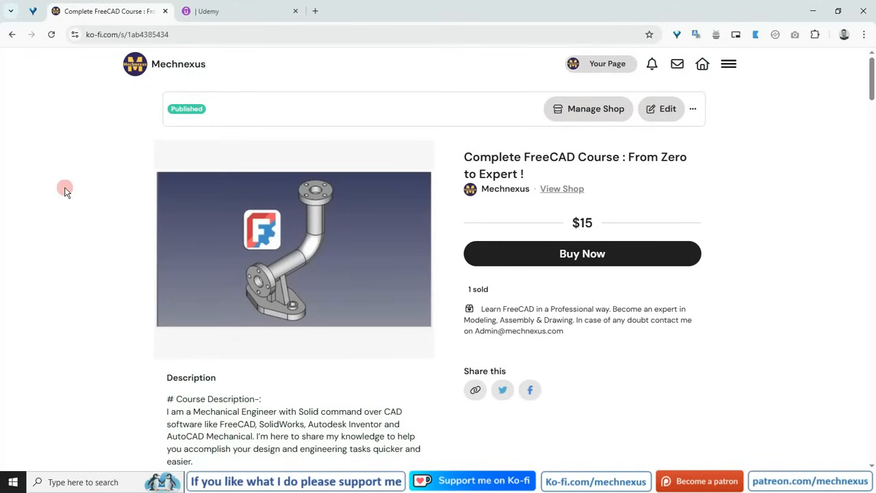
{"action": "left_click_drag", "start_coordinate": [464, 159], "coordinate": [688, 169]}
{"action": "left_click", "coordinate": [115, 284]}
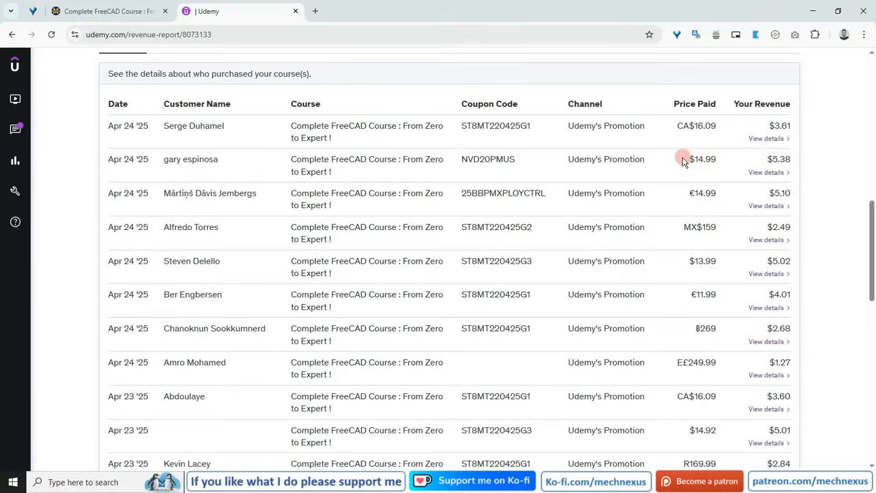
Examine the purchase list in the Udemy revenue report.
{"action": "left_click_drag", "start_coordinate": [701, 158], "coordinate": [718, 161]}
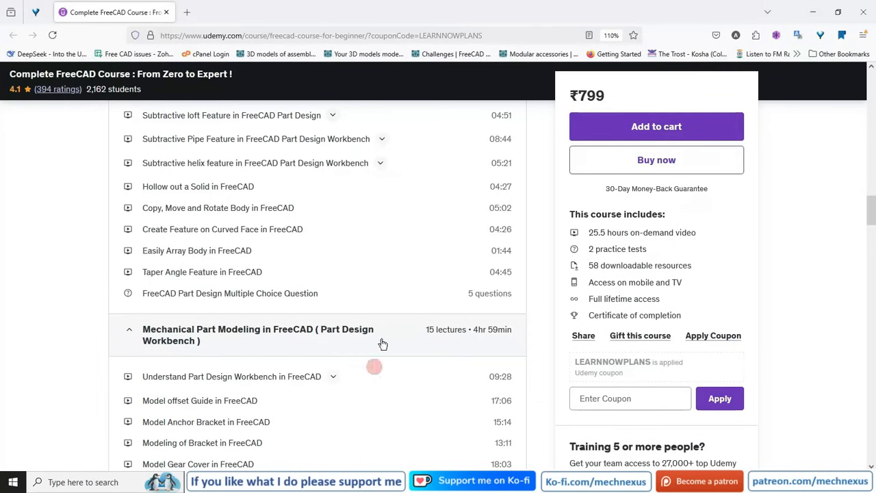
{"action": "scroll", "coordinate": [389, 313], "scroll_direction": "up", "scroll_amount": 5}
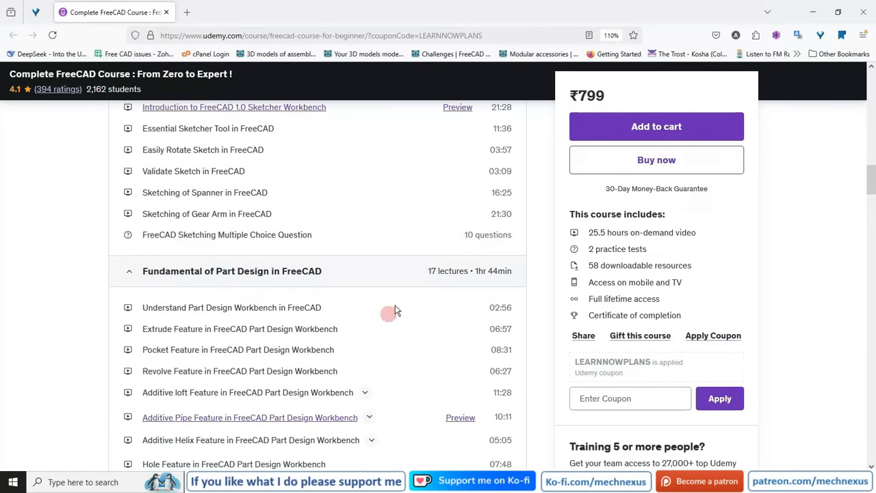
Browse the course content sections on the Udemy course page.
{"action": "left_click_drag", "start_coordinate": [860, 180], "coordinate": [870, 66]}
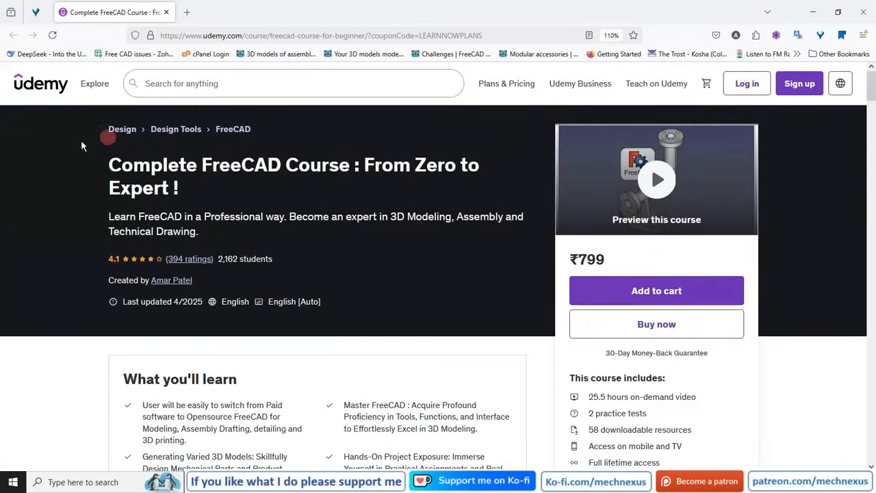
{"action": "left_click", "coordinate": [185, 76]}
{"action": "scroll", "coordinate": [449, 276], "scroll_direction": "down", "scroll_amount": 7}
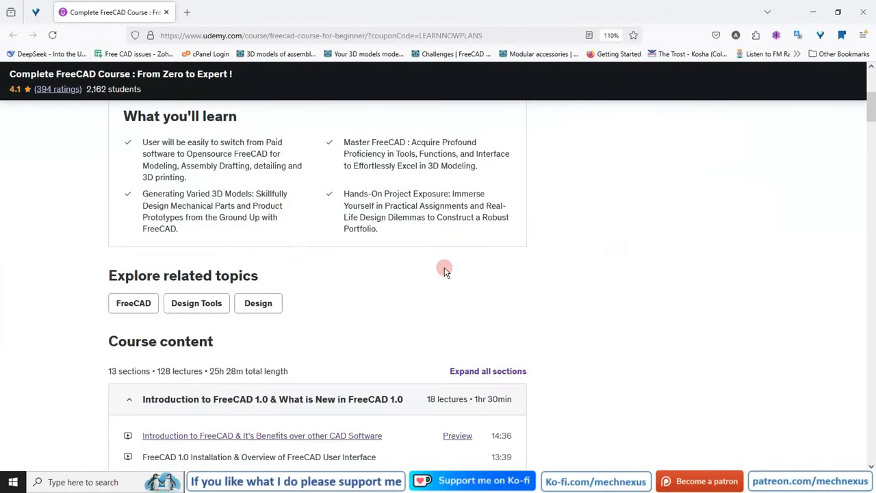
{"action": "scroll", "coordinate": [270, 224], "scroll_direction": "down", "scroll_amount": 5}
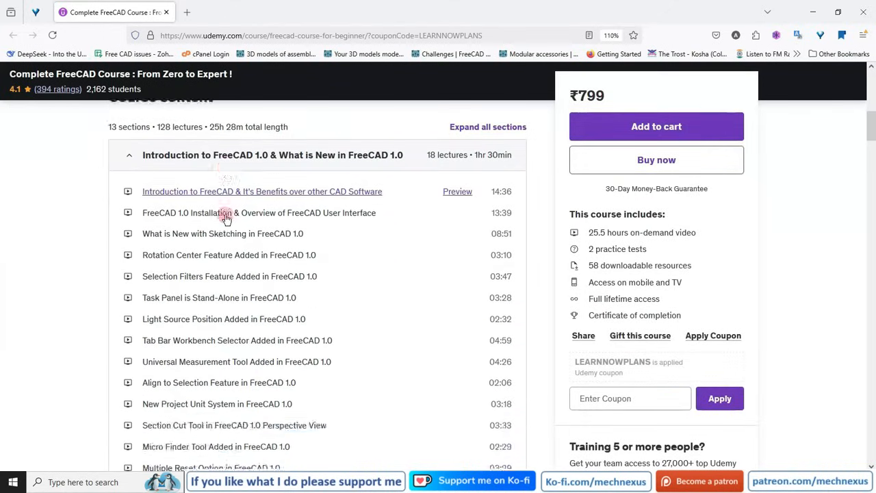
{"action": "scroll", "coordinate": [247, 327], "scroll_direction": "down", "scroll_amount": 10}
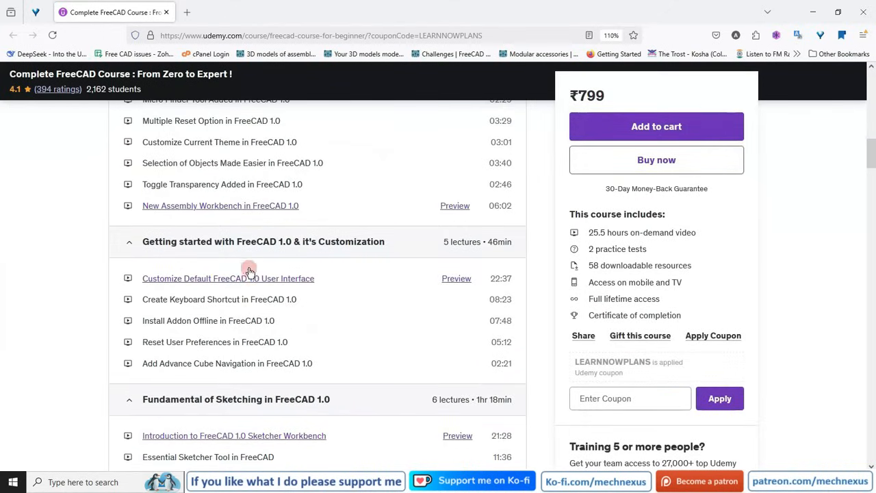
{"action": "scroll", "coordinate": [243, 337], "scroll_direction": "down", "scroll_amount": 11}
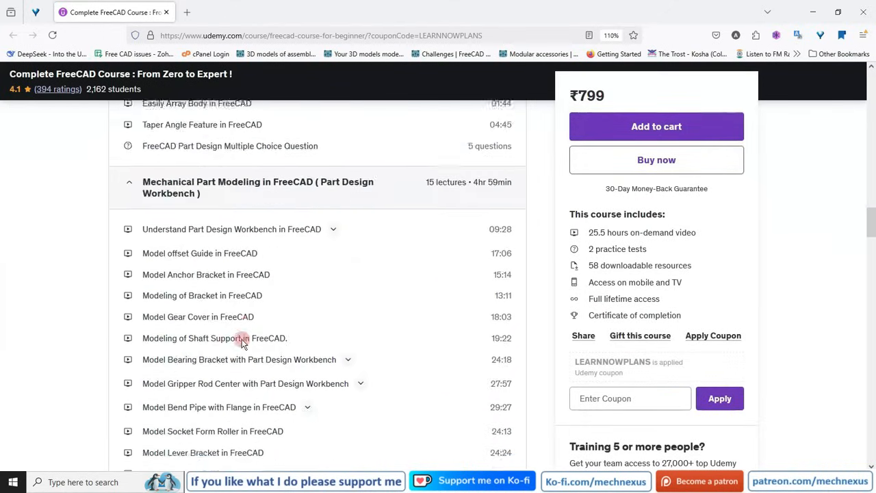
{"action": "left_click", "coordinate": [229, 216]}
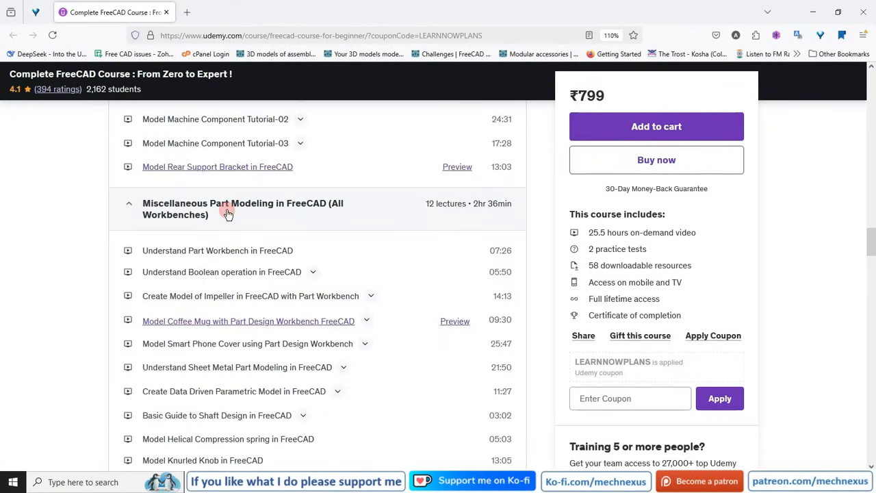
Switch between the Udemy revenue report, the Udemy course page and the Ko-fi product page.
{"action": "left_click", "coordinate": [274, 482]}
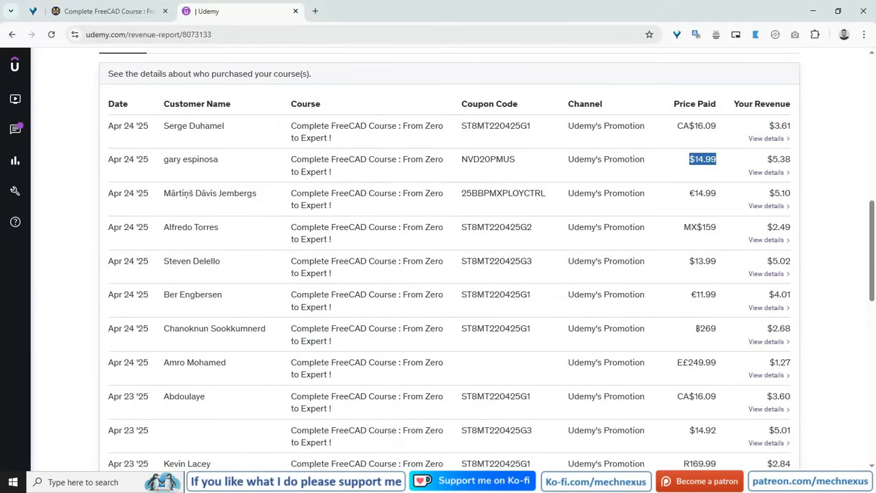
{"action": "left_click", "coordinate": [325, 482]}
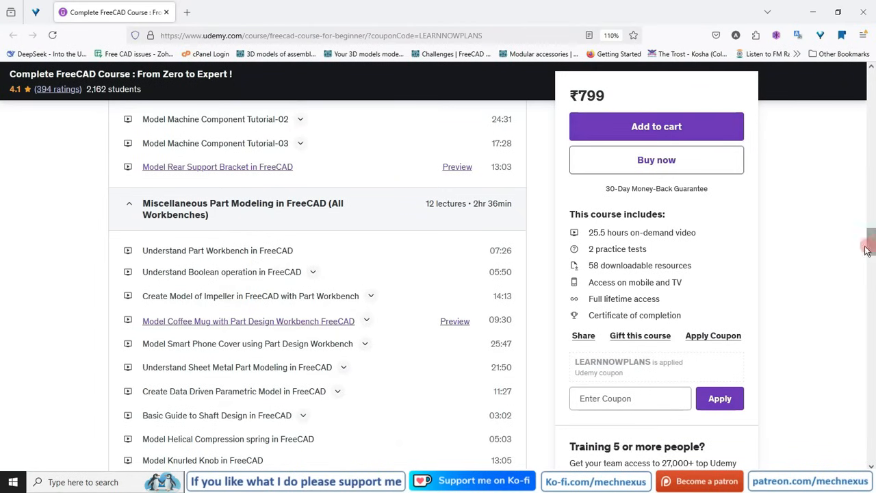
{"action": "left_click_drag", "start_coordinate": [872, 248], "coordinate": [871, 80]}
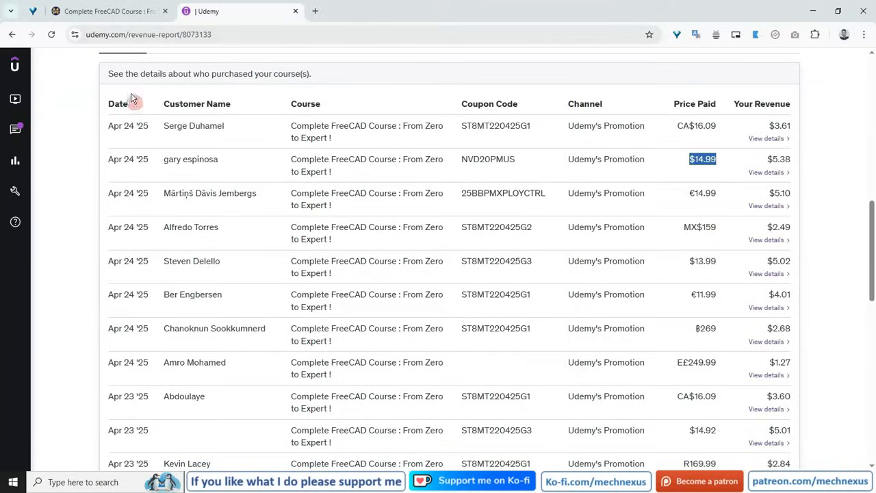
{"action": "left_click", "coordinate": [124, 12]}
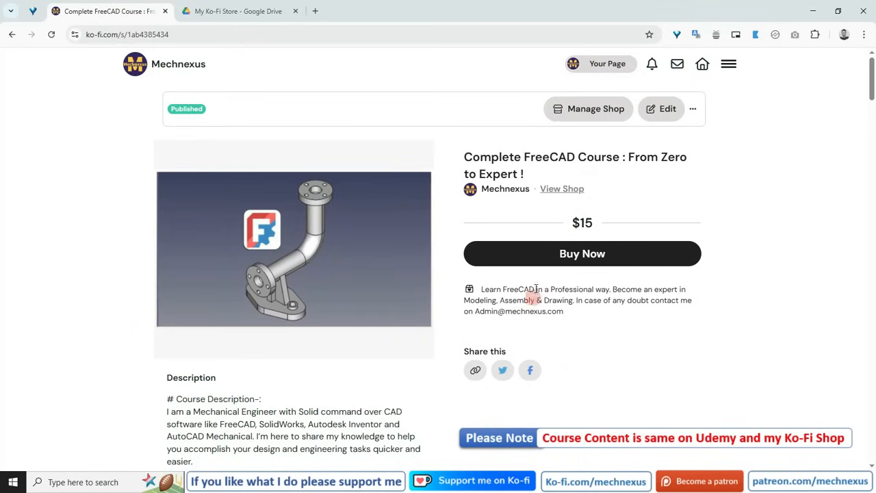
Open the Complete FreeCAD Course folder in the My Ko-Fi Store Drive folder and browse its section folders.
{"action": "left_click", "coordinate": [233, 11]}
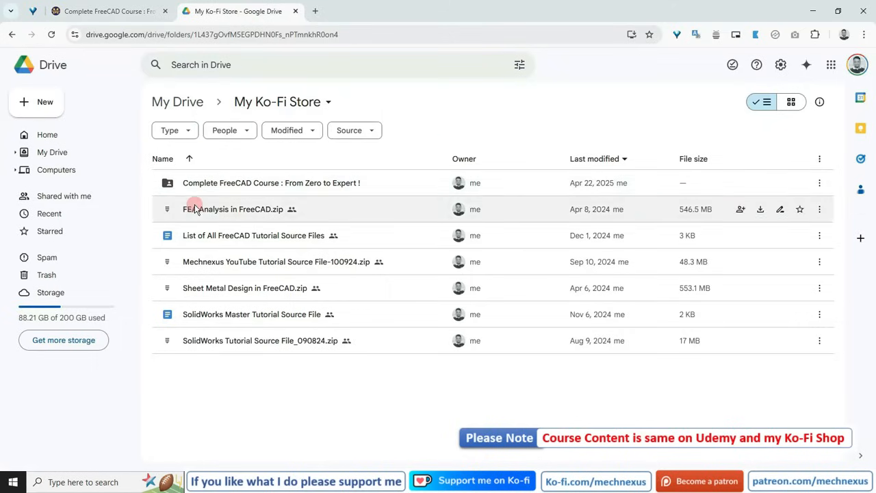
{"action": "left_click", "coordinate": [245, 183]}
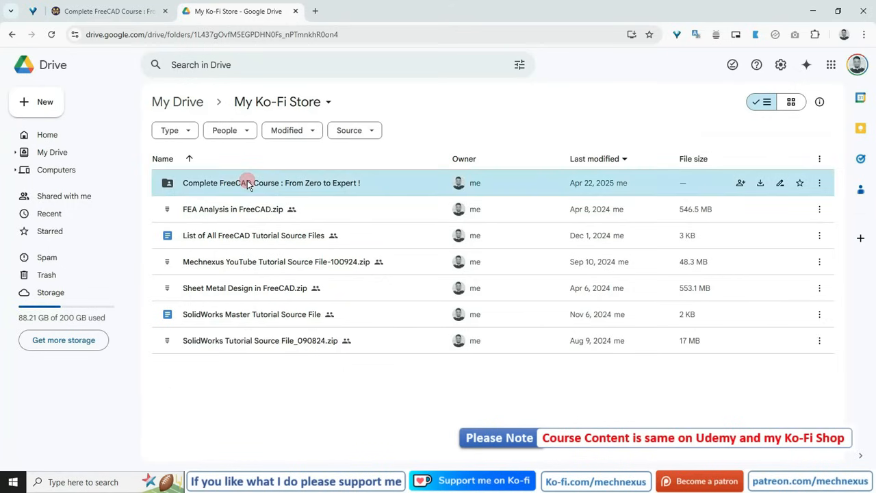
{"action": "double_click", "coordinate": [180, 186]}
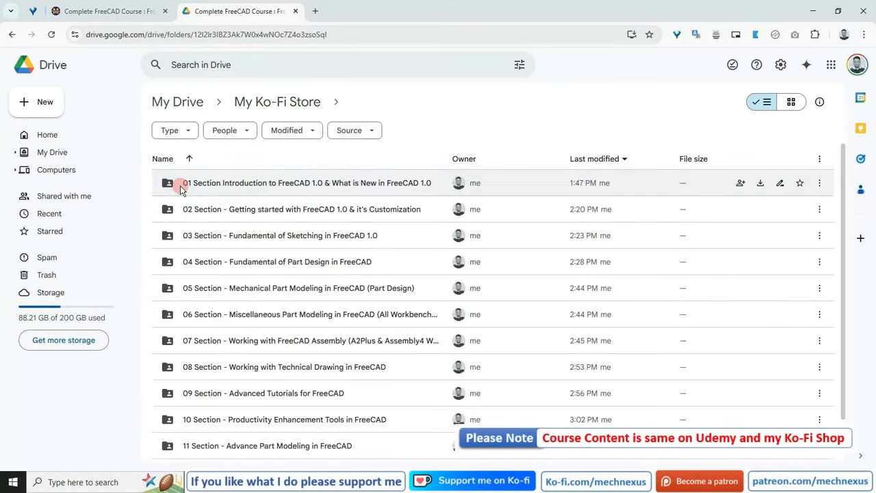
{"action": "scroll", "coordinate": [235, 312], "scroll_direction": "down", "scroll_amount": 2}
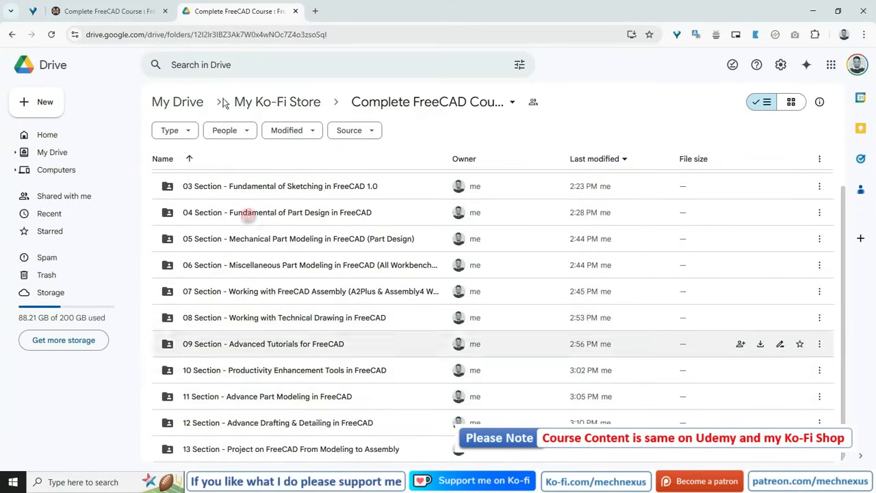
Read the course description and lecture list on the Ko-fi product page.
{"action": "left_click", "coordinate": [117, 9]}
{"action": "scroll", "coordinate": [194, 301], "scroll_direction": "down", "scroll_amount": 7}
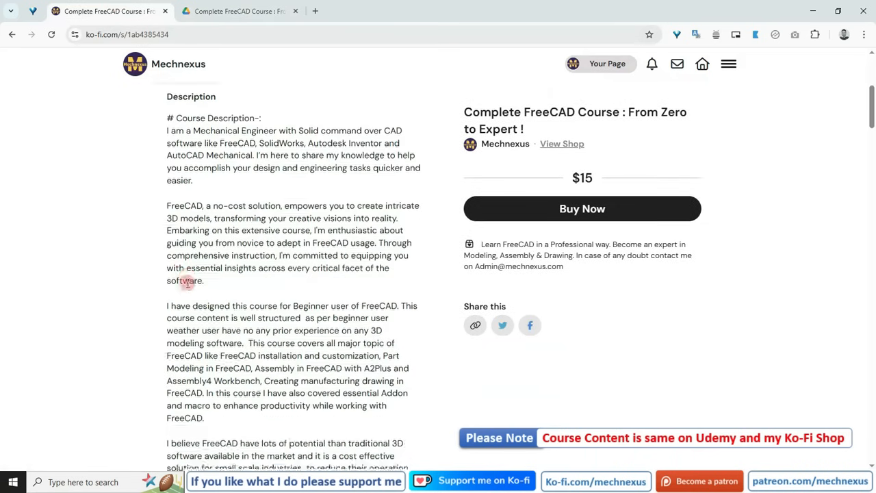
{"action": "scroll", "coordinate": [259, 277], "scroll_direction": "down", "scroll_amount": 2}
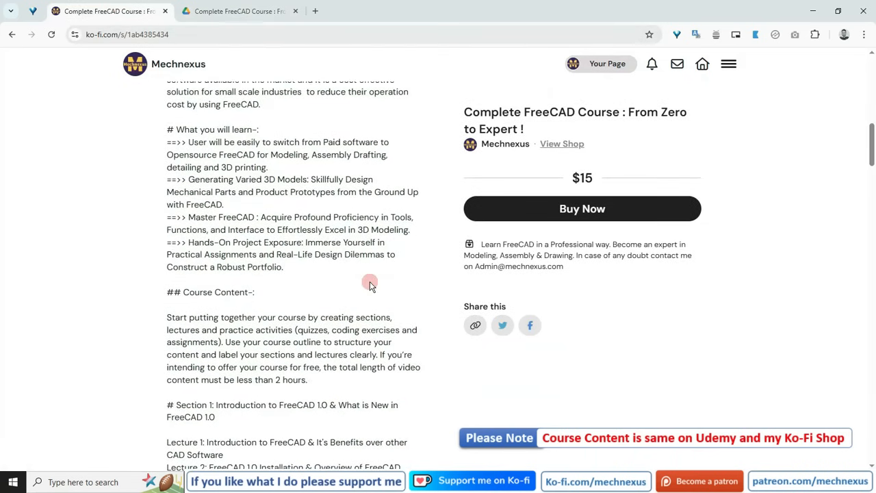
{"action": "scroll", "coordinate": [346, 287], "scroll_direction": "down", "scroll_amount": 6}
{"action": "scroll", "coordinate": [344, 305], "scroll_direction": "up", "scroll_amount": 1}
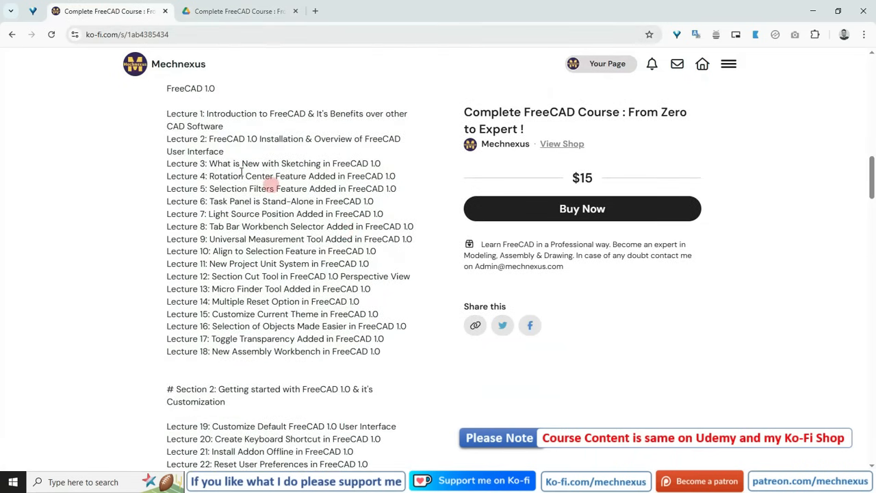
{"action": "scroll", "coordinate": [236, 321], "scroll_direction": "down", "scroll_amount": 1}
{"action": "scroll", "coordinate": [236, 322], "scroll_direction": "down", "scroll_amount": 3}
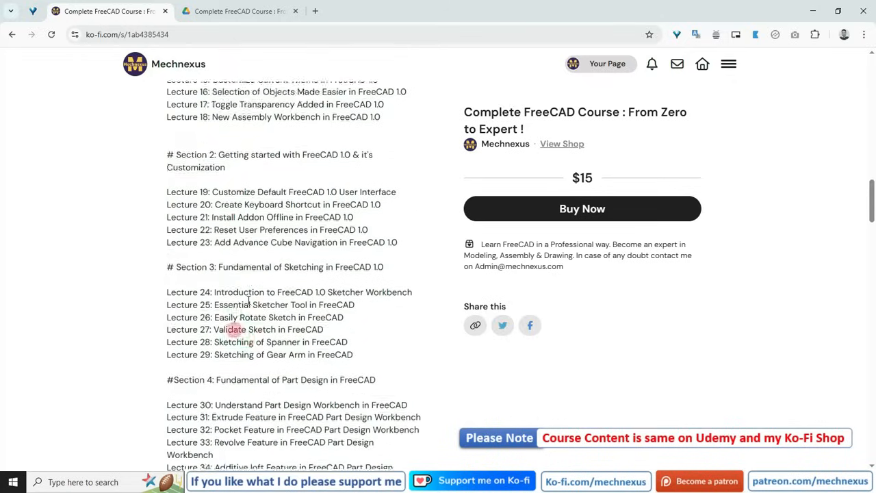
{"action": "scroll", "coordinate": [194, 302], "scroll_direction": "down", "scroll_amount": 2}
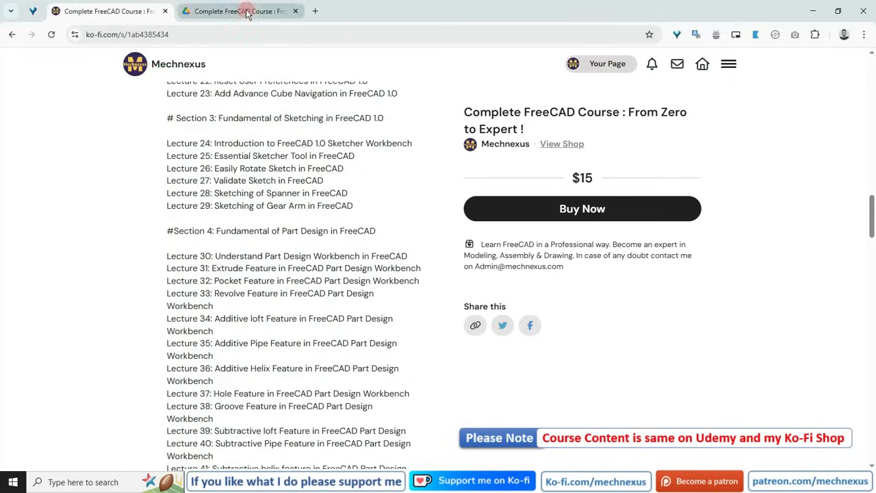
Compare the Drive section folders with the Section 1 lecture list on the Ko-fi page.
{"action": "left_click", "coordinate": [244, 13]}
{"action": "scroll", "coordinate": [238, 262], "scroll_direction": "up", "scroll_amount": 1}
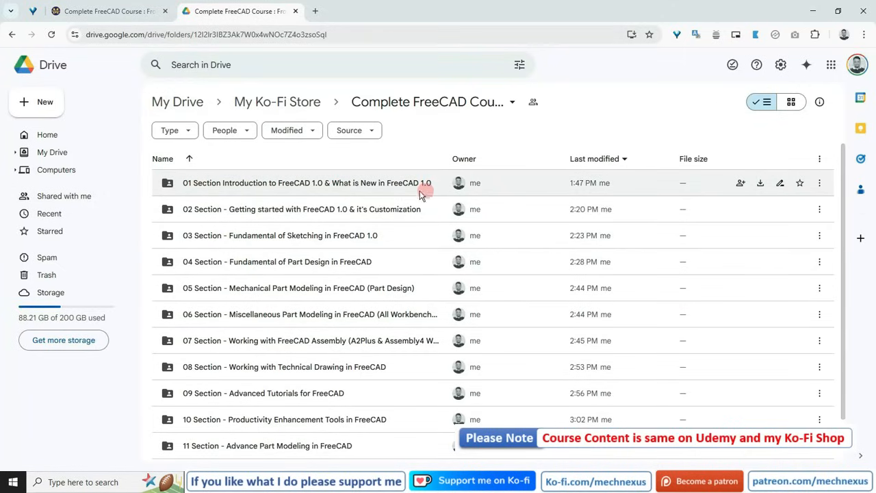
{"action": "left_click", "coordinate": [111, 11]}
{"action": "scroll", "coordinate": [250, 393], "scroll_direction": "up", "scroll_amount": 5}
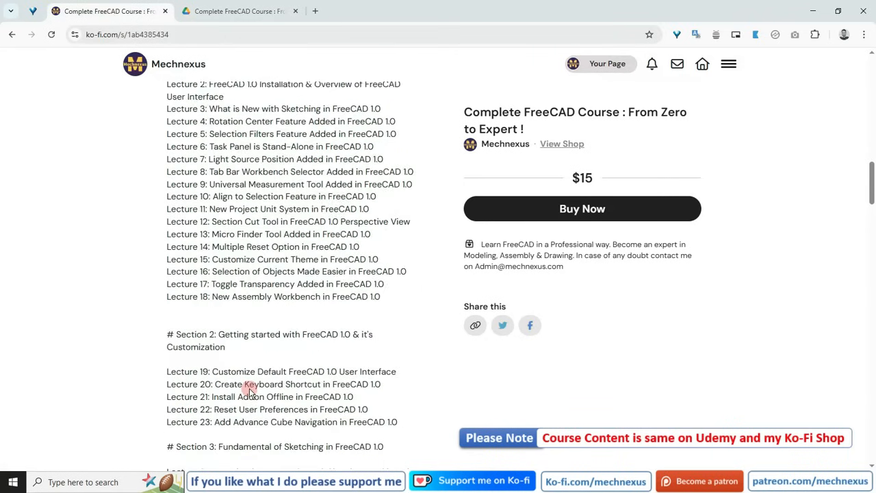
{"action": "scroll", "coordinate": [249, 390], "scroll_direction": "up", "scroll_amount": 4}
{"action": "scroll", "coordinate": [263, 290], "scroll_direction": "down", "scroll_amount": 2}
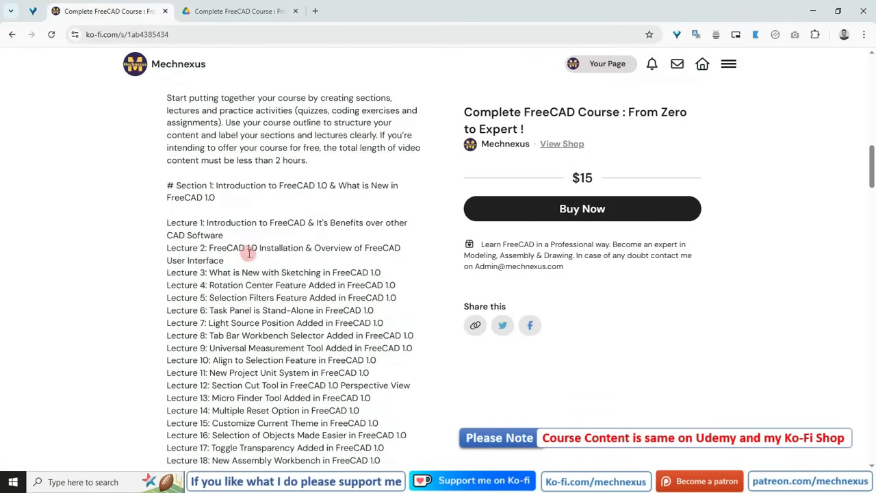
{"action": "scroll", "coordinate": [248, 253], "scroll_direction": "down", "scroll_amount": 2}
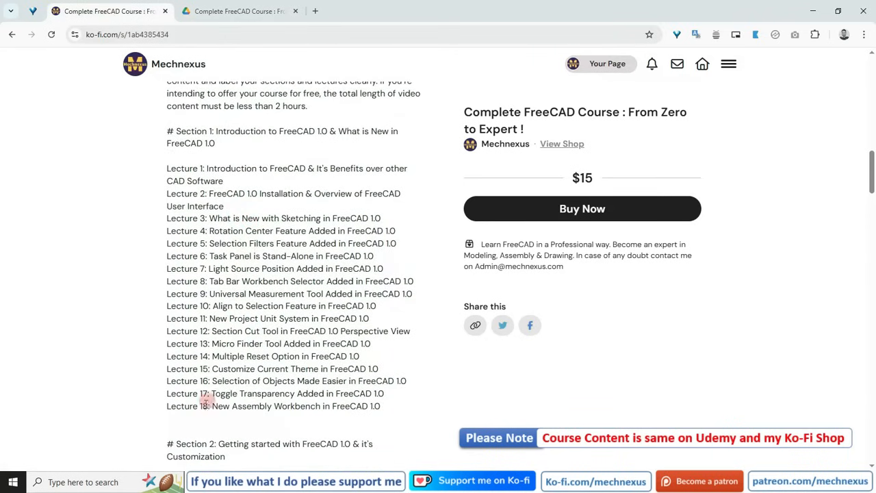
Open the 01 Section folder in Drive and then its 01 Lecture folder.
{"action": "left_click", "coordinate": [228, 11]}
{"action": "left_click", "coordinate": [221, 185]}
{"action": "double_click", "coordinate": [221, 185]}
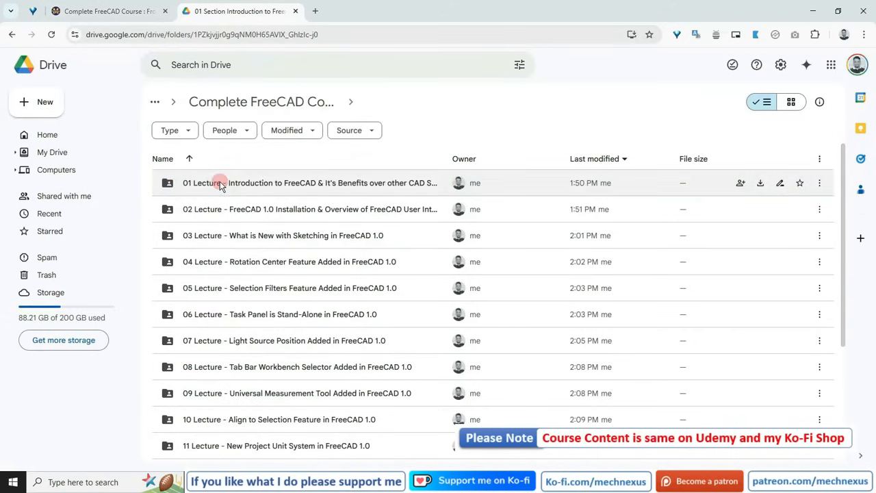
{"action": "scroll", "coordinate": [216, 410], "scroll_direction": "down", "scroll_amount": 3}
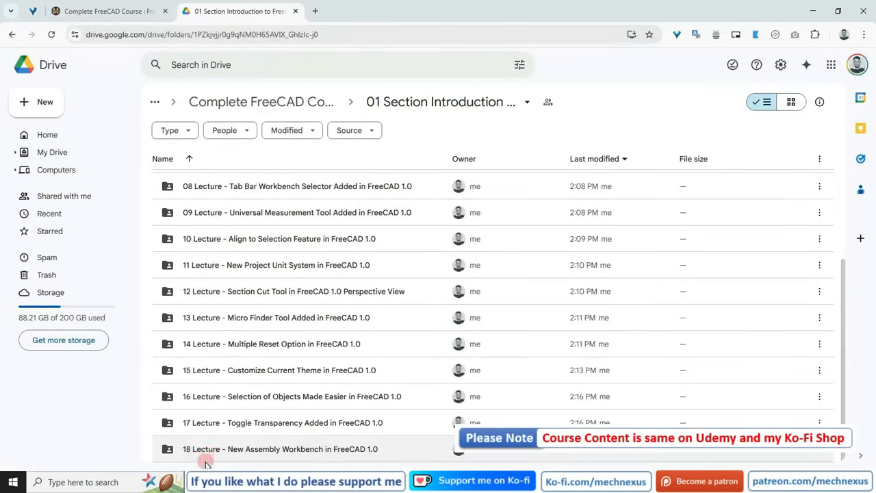
{"action": "scroll", "coordinate": [212, 377], "scroll_direction": "up", "scroll_amount": 3}
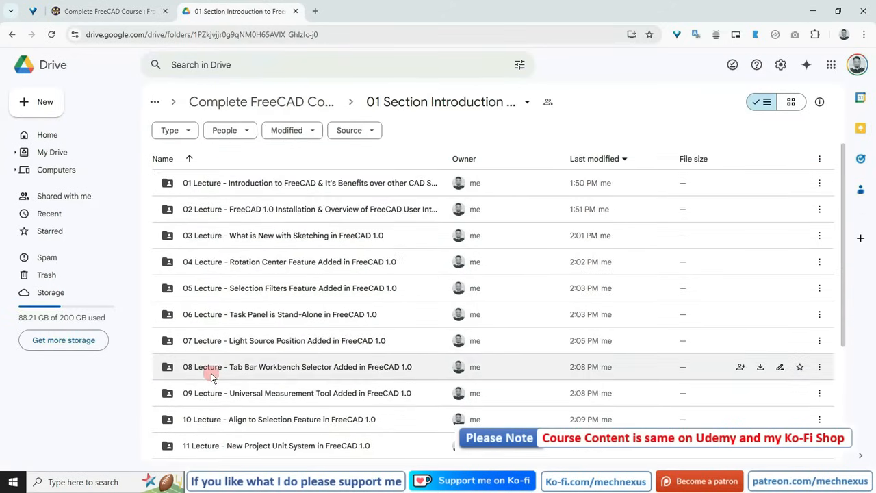
{"action": "double_click", "coordinate": [211, 185]}
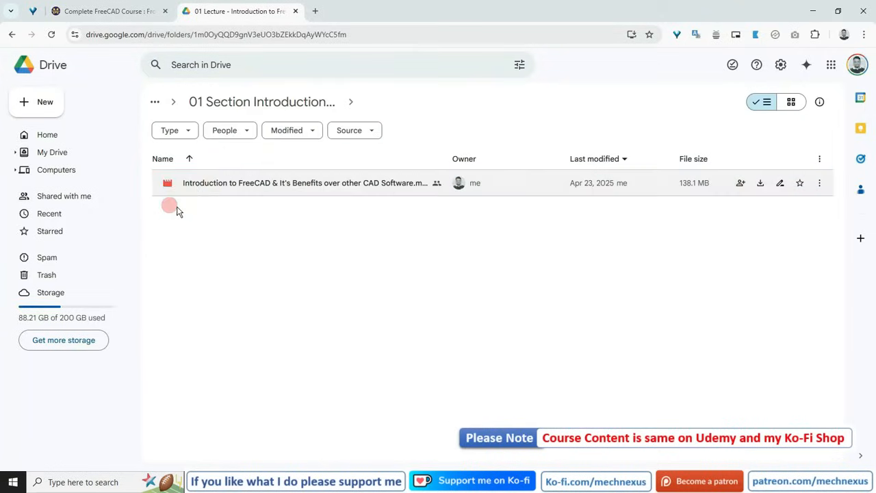
Inspect the lecture video's file options, then return to the 01 Section folder.
{"action": "left_click", "coordinate": [819, 183]}
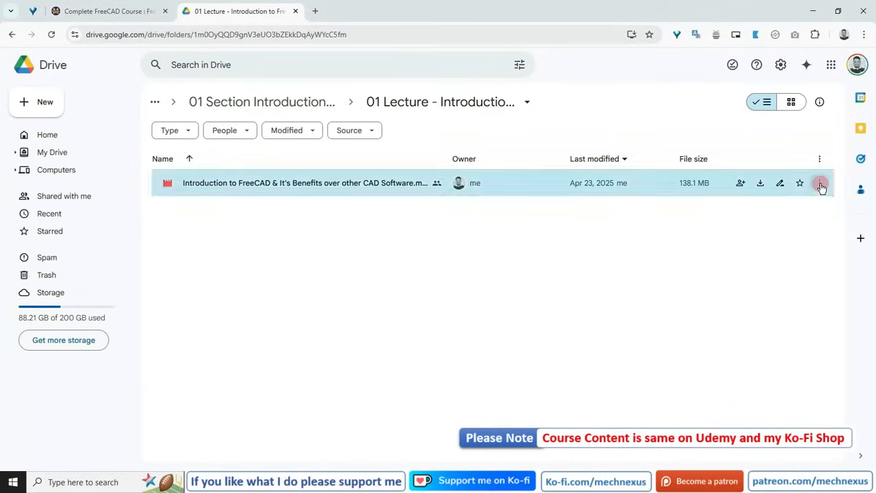
{"action": "left_click", "coordinate": [344, 312]}
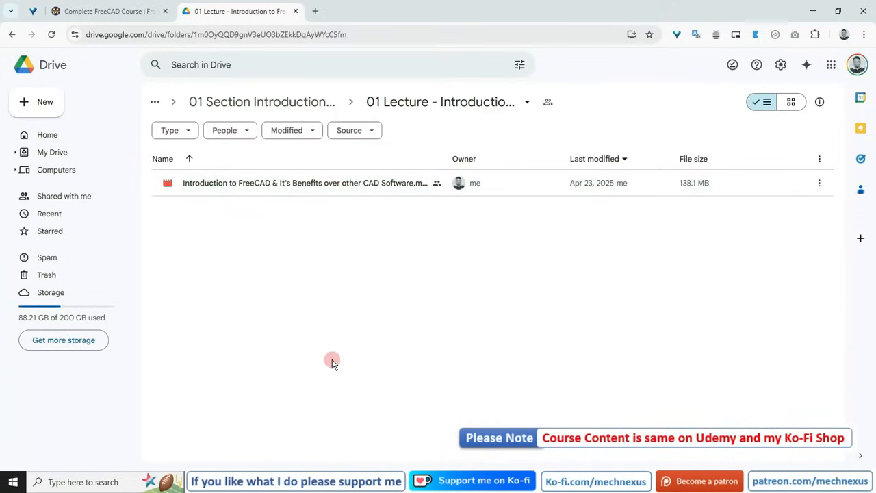
{"action": "left_click", "coordinate": [228, 101]}
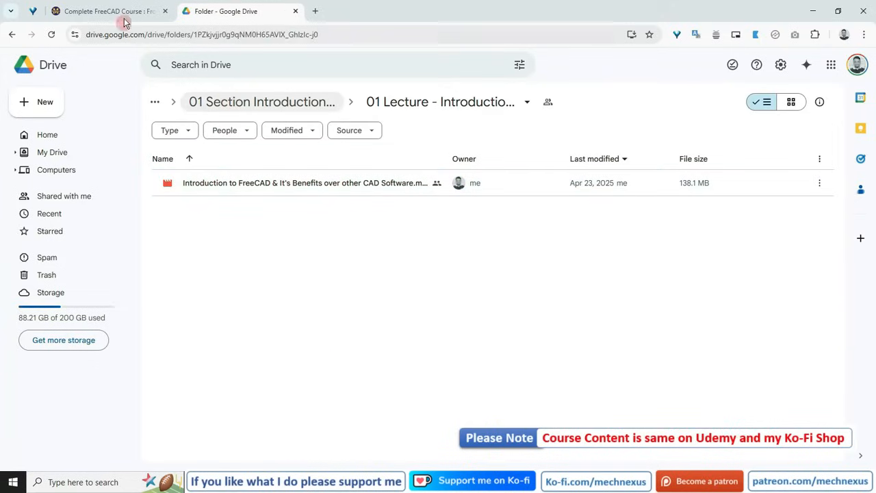
Return to the Ko-fi product page and scroll back to its top.
{"action": "left_click", "coordinate": [124, 14]}
{"action": "scroll", "coordinate": [318, 334], "scroll_direction": "up", "scroll_amount": 10}
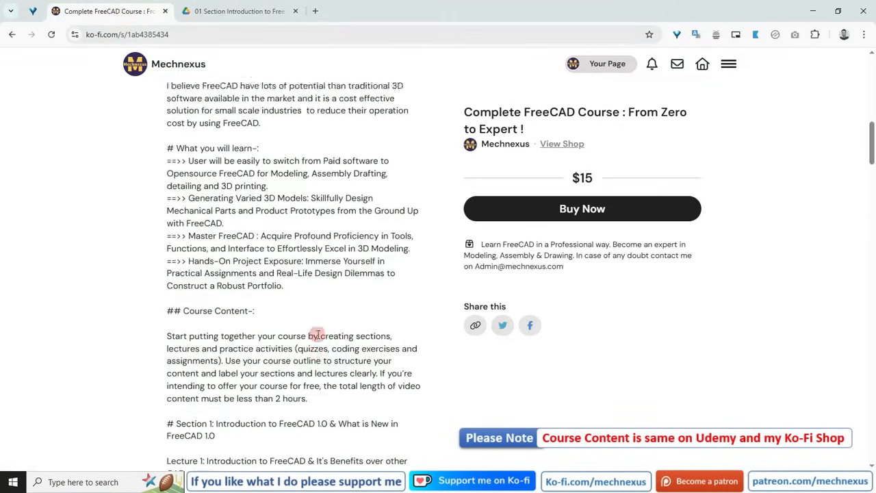
{"action": "scroll", "coordinate": [318, 333], "scroll_direction": "up", "scroll_amount": 3}
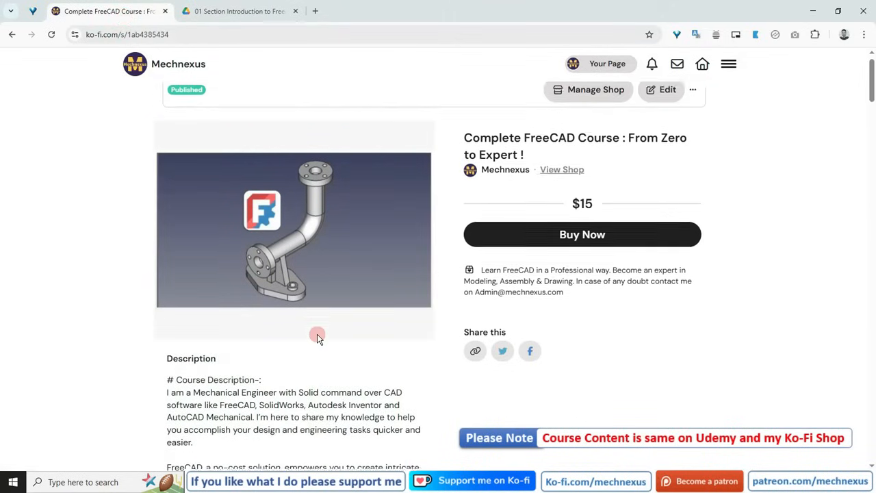
Scroll through the Ko-fi course description and highlight the contact line under the price.
{"action": "scroll", "coordinate": [284, 376], "scroll_direction": "down", "scroll_amount": 2}
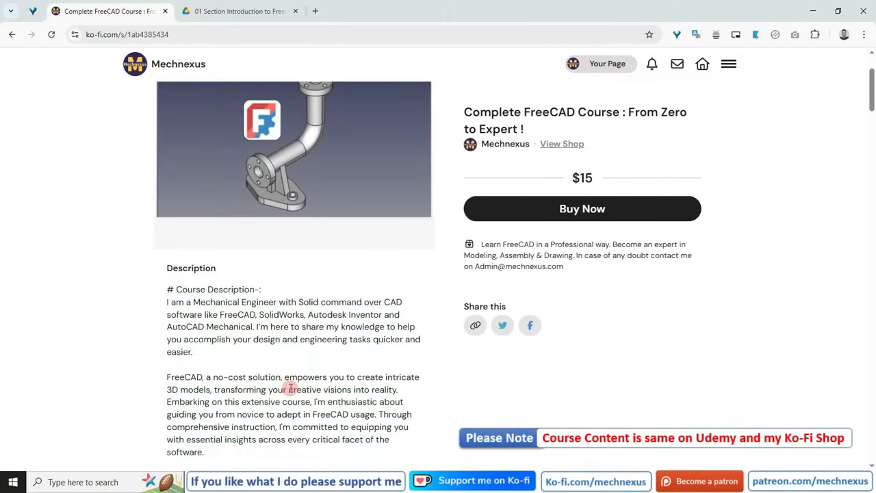
{"action": "scroll", "coordinate": [289, 387], "scroll_direction": "down", "scroll_amount": 1}
{"action": "scroll", "coordinate": [289, 388], "scroll_direction": "up", "scroll_amount": 3}
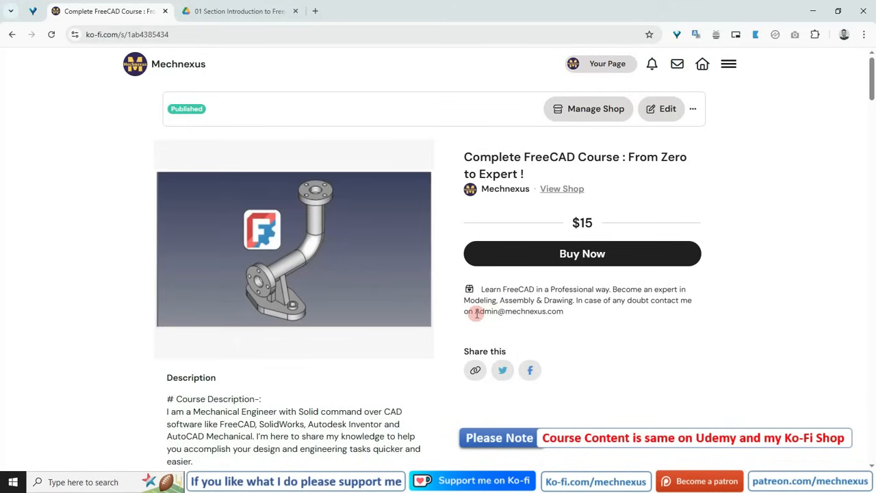
{"action": "left_click_drag", "start_coordinate": [475, 313], "coordinate": [566, 313]}
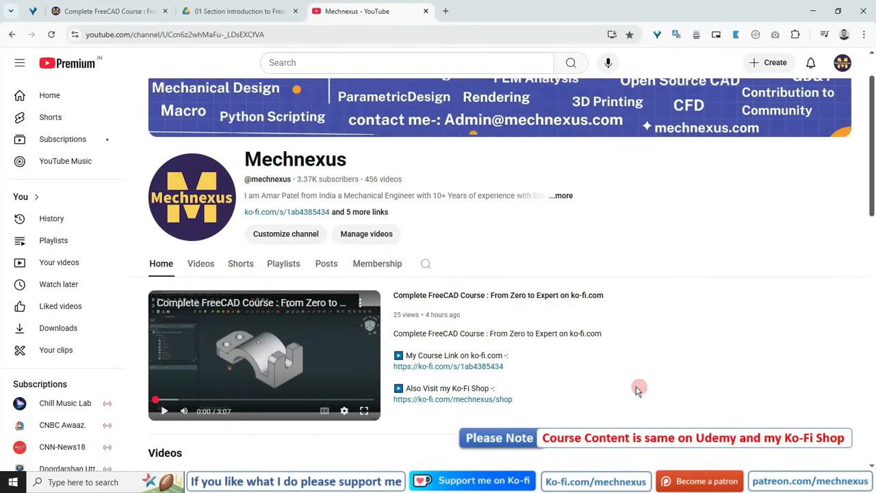
Review the Mechnexus YouTube channel page with its featured course video and course links.
{"action": "scroll", "coordinate": [556, 379], "scroll_direction": "down", "scroll_amount": 1}
{"action": "scroll", "coordinate": [556, 379], "scroll_direction": "up", "scroll_amount": 2}
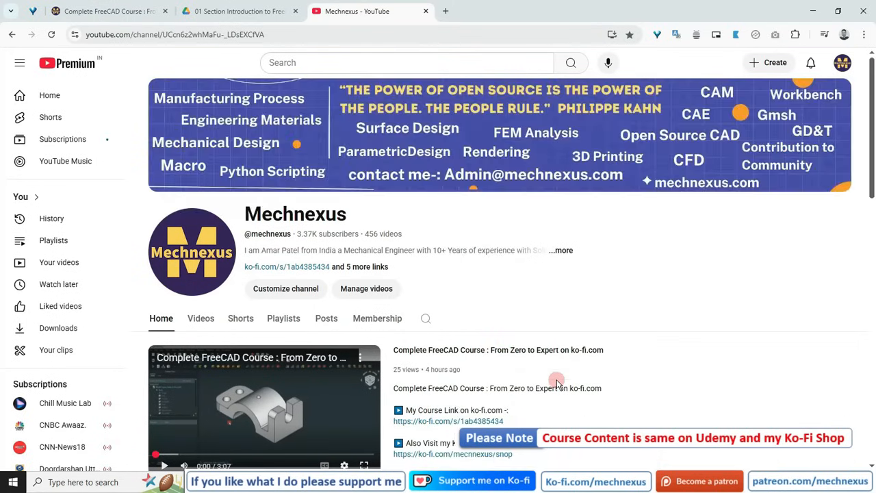
{"action": "scroll", "coordinate": [384, 251], "scroll_direction": "down", "scroll_amount": 2}
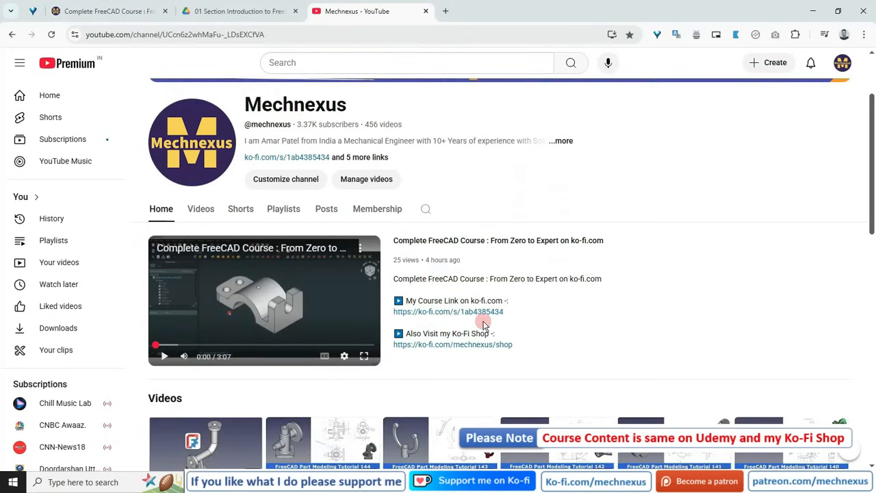
{"action": "scroll", "coordinate": [481, 325], "scroll_direction": "down", "scroll_amount": 1}
{"action": "scroll", "coordinate": [481, 325], "scroll_direction": "down", "scroll_amount": 4}
{"action": "scroll", "coordinate": [472, 321], "scroll_direction": "up", "scroll_amount": 5}
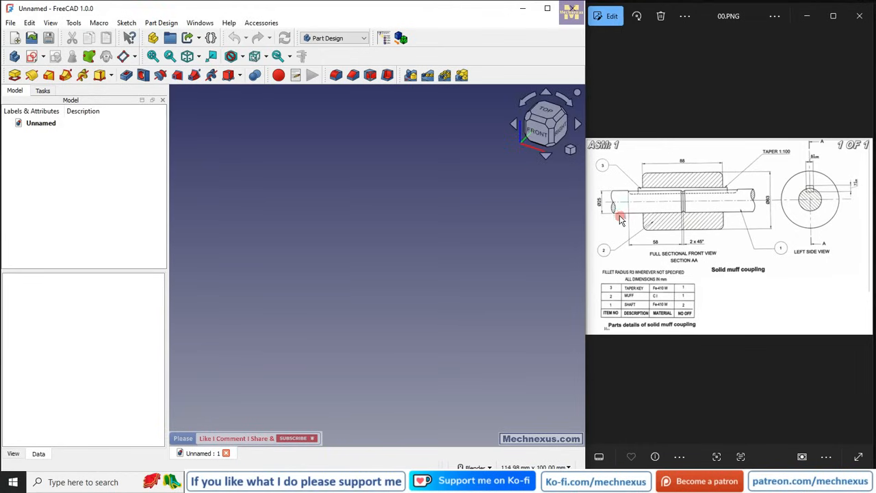
Examine the solid muff coupling drawing and its parts list in the image viewer.
{"action": "scroll", "coordinate": [663, 236], "scroll_direction": "up", "scroll_amount": 3}
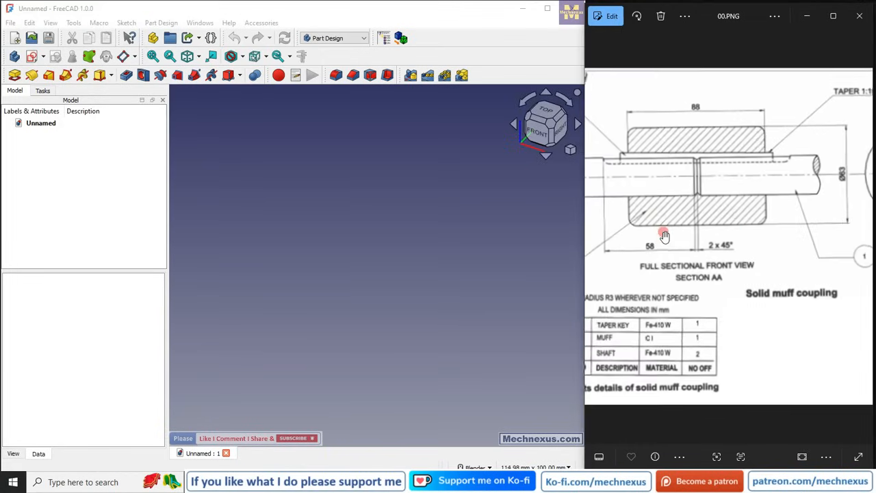
{"action": "left_click_drag", "start_coordinate": [662, 236], "coordinate": [737, 232]}
{"action": "mouse_move", "coordinate": [788, 292]}
{"action": "left_mouse_down"}
{"action": "mouse_move", "coordinate": [677, 278]}
{"action": "mouse_move", "coordinate": [761, 252]}
{"action": "left_mouse_up"}
{"action": "scroll", "coordinate": [760, 252], "scroll_direction": "down", "scroll_amount": 3}
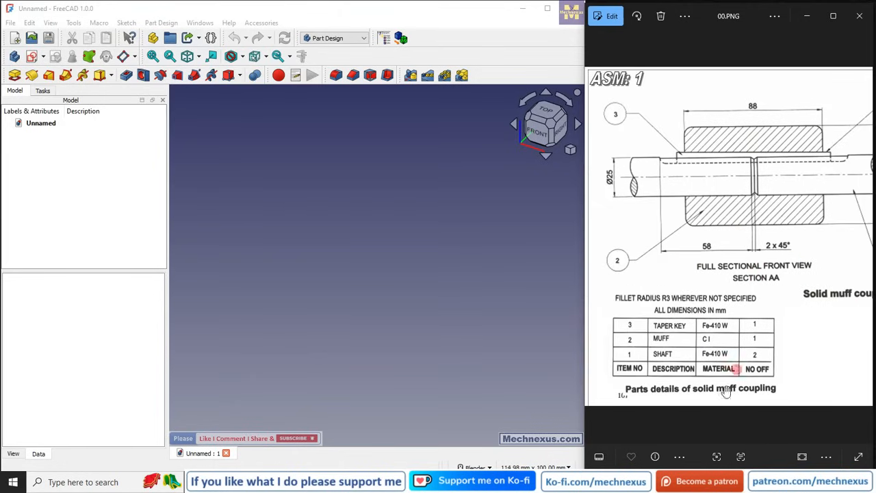
{"action": "scroll", "coordinate": [691, 390], "scroll_direction": "up", "scroll_amount": 4}
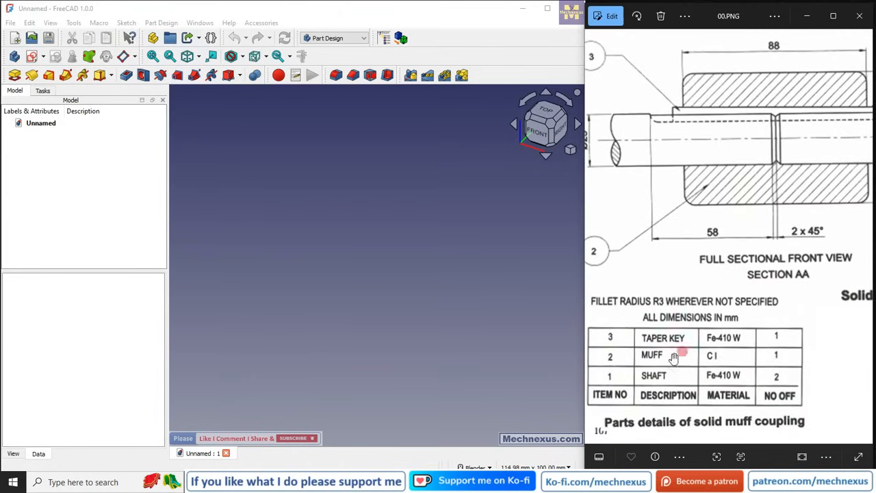
{"action": "scroll", "coordinate": [733, 286], "scroll_direction": "down", "scroll_amount": 4}
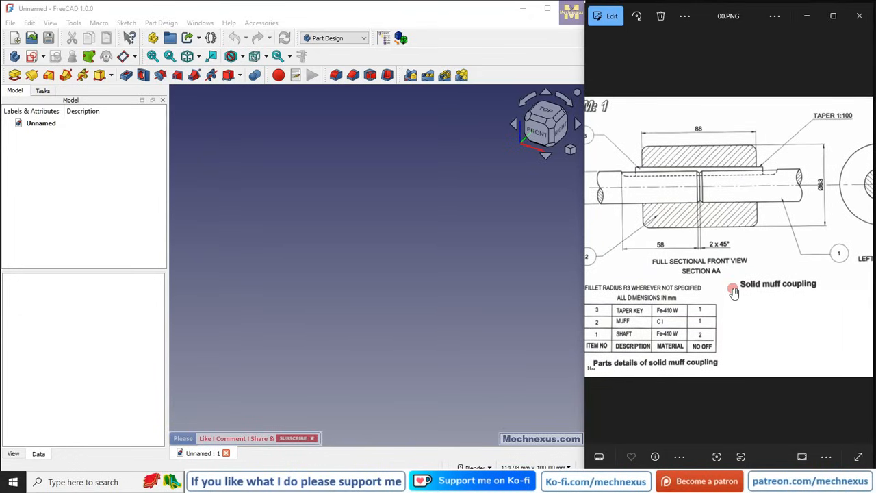
Create a new body in the empty document and rename it Shaft.
{"action": "left_click", "coordinate": [387, 228]}
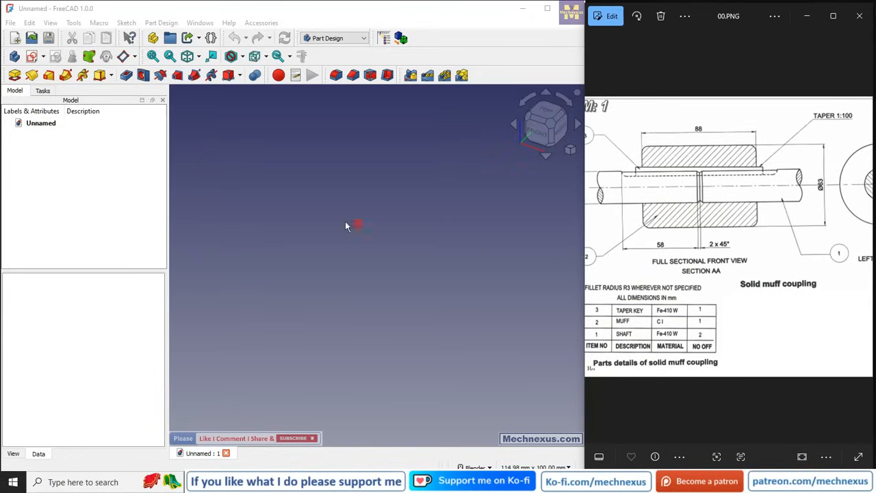
{"action": "left_click", "coordinate": [14, 60]}
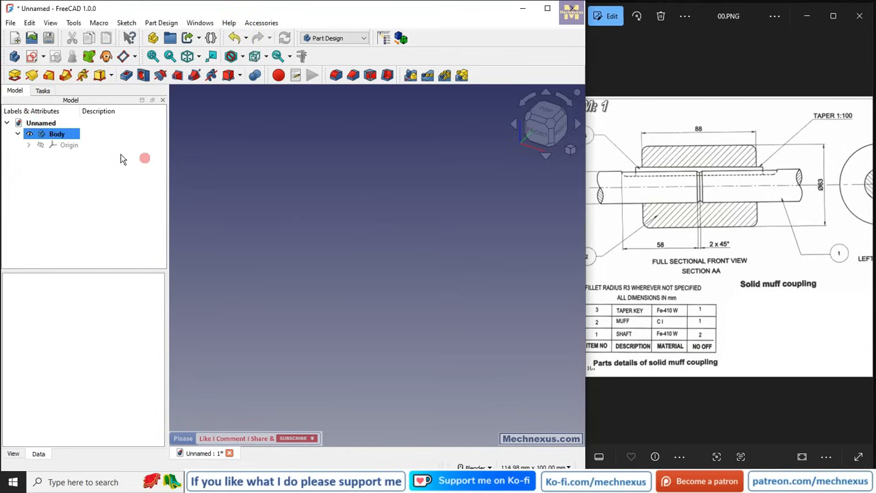
{"action": "right_click", "coordinate": [62, 134]}
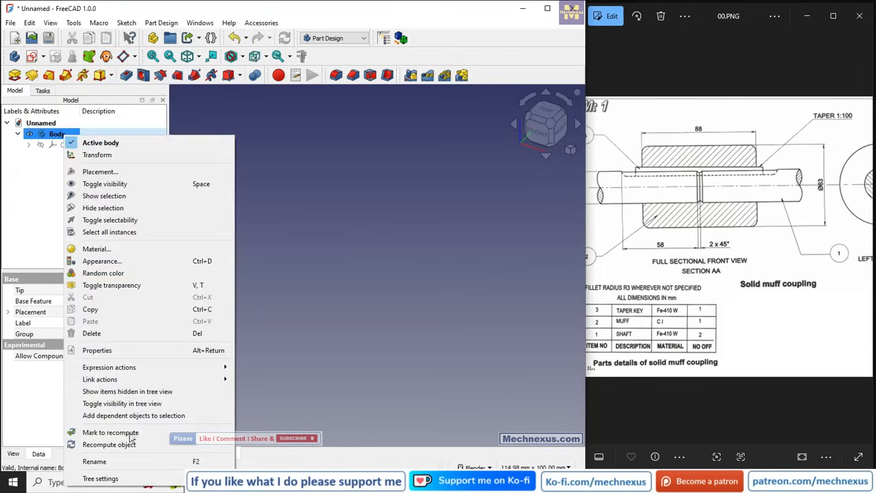
{"action": "left_click", "coordinate": [106, 461]}
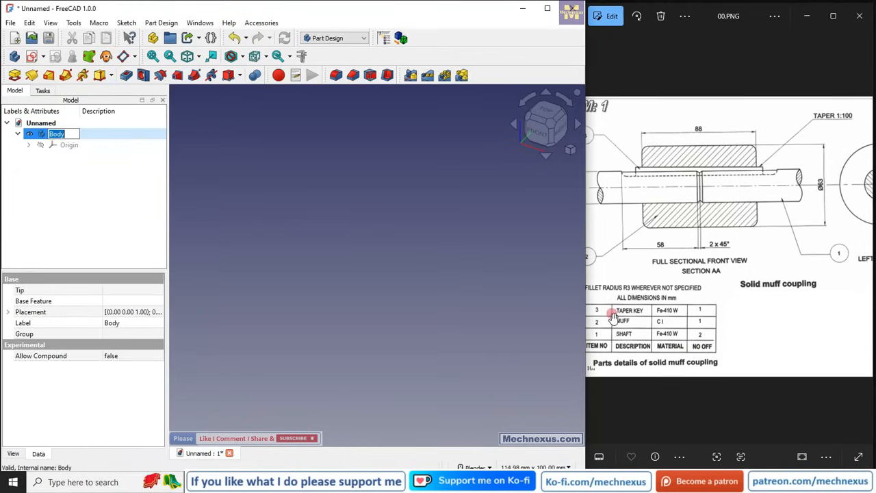
{"action": "left_click_drag", "start_coordinate": [627, 314], "coordinate": [666, 314]}
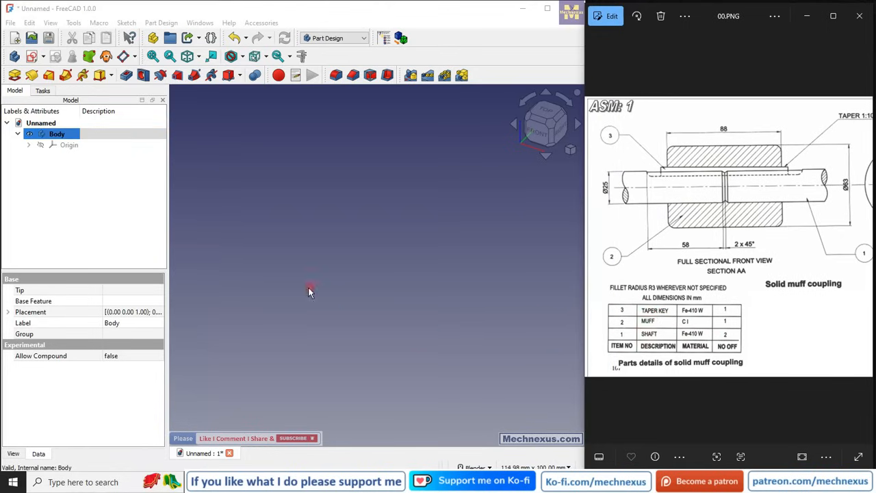
{"action": "right_click", "coordinate": [43, 133]}
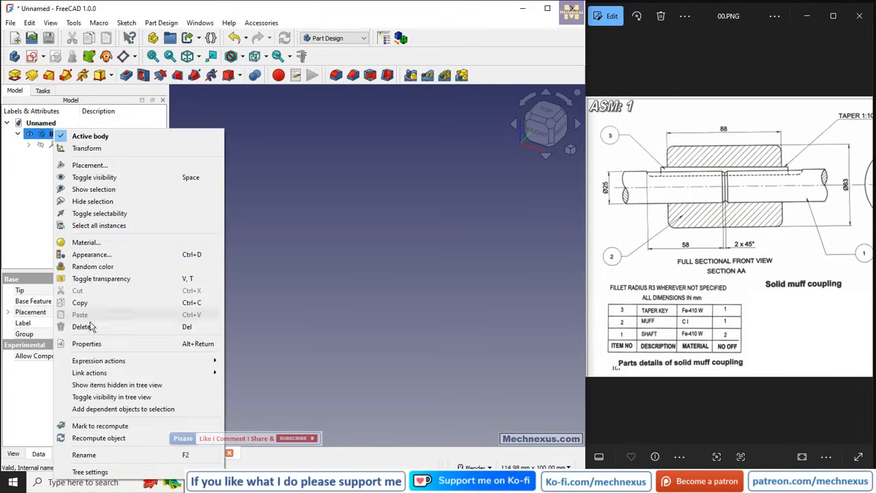
{"action": "left_click", "coordinate": [98, 454]}
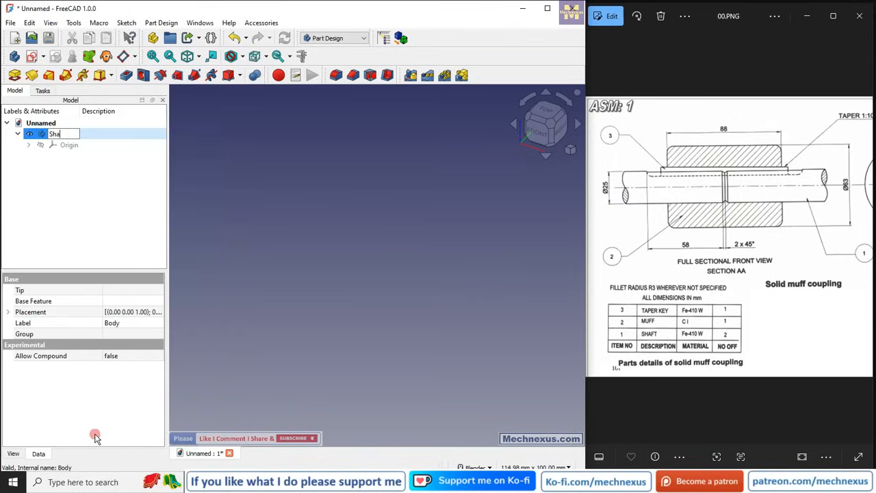
{"action": "key", "text": "Return"}
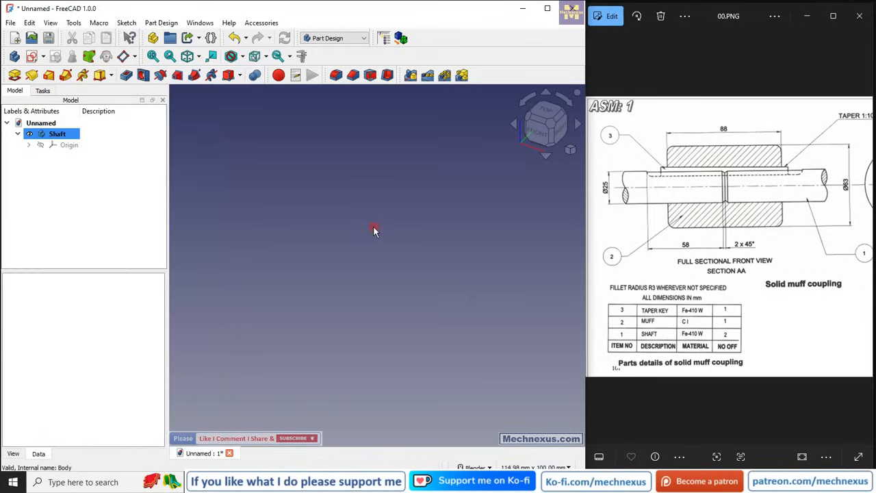
Show the Shaft body's origin planes and try saving the document.
{"action": "left_click", "coordinate": [68, 145]}
{"action": "key", "text": "space"}
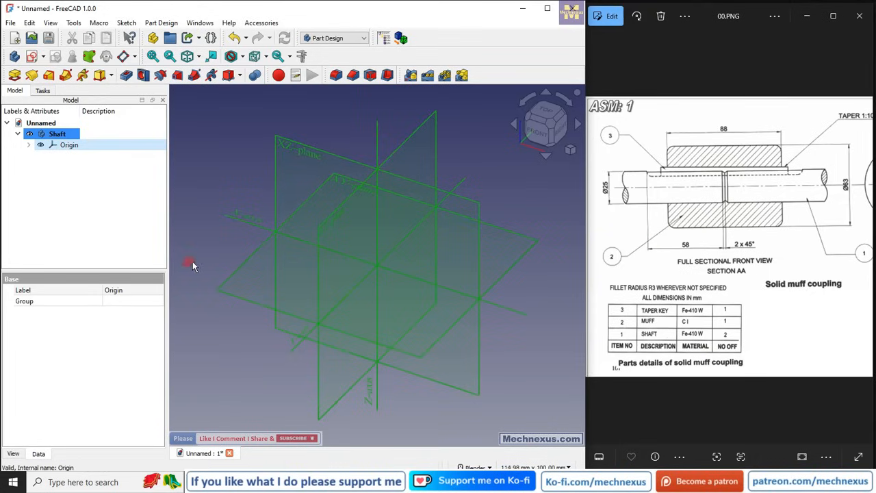
{"action": "left_click", "coordinate": [51, 38]}
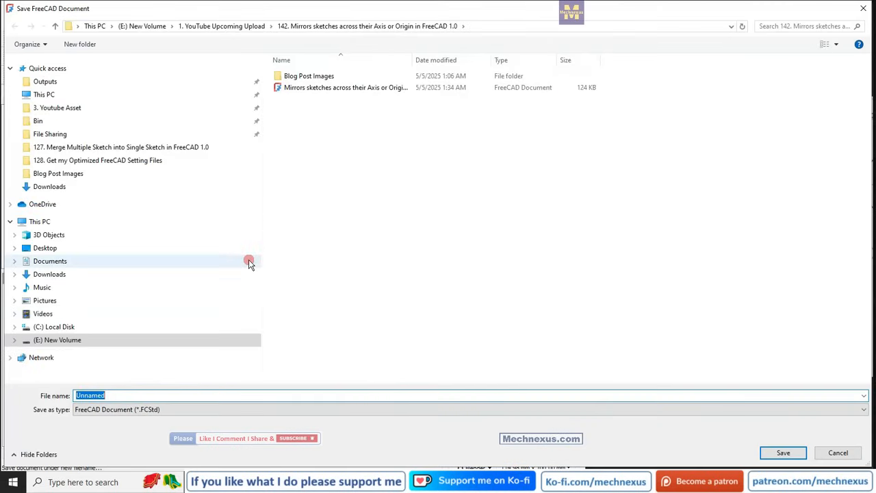
{"action": "left_click", "coordinate": [858, 9]}
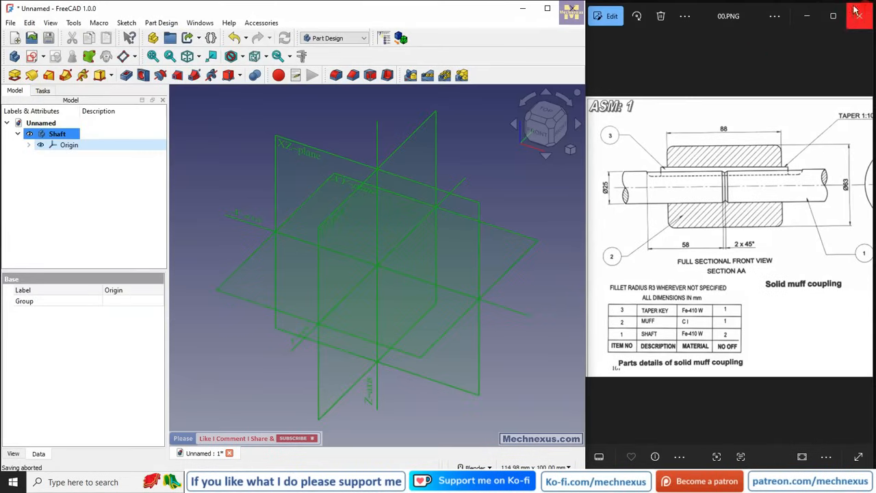
{"action": "left_click", "coordinate": [73, 166]}
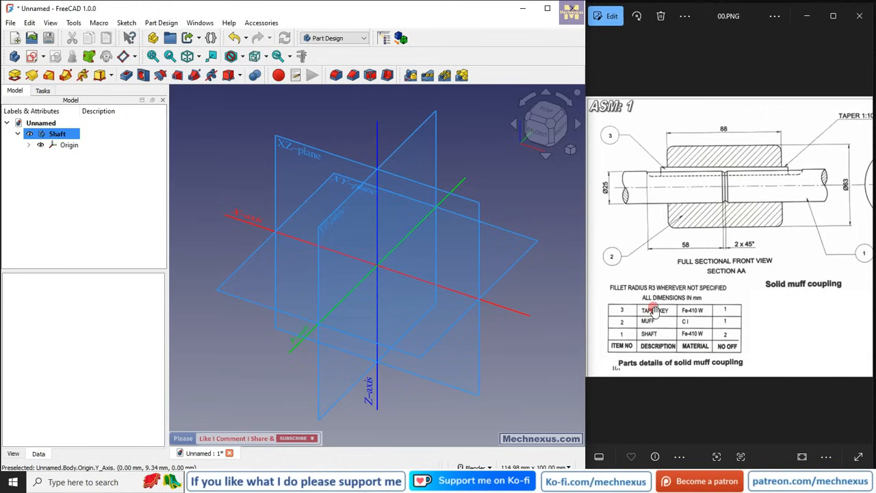
Close the document, discarding its unsaved changes.
{"action": "left_click", "coordinate": [317, 39]}
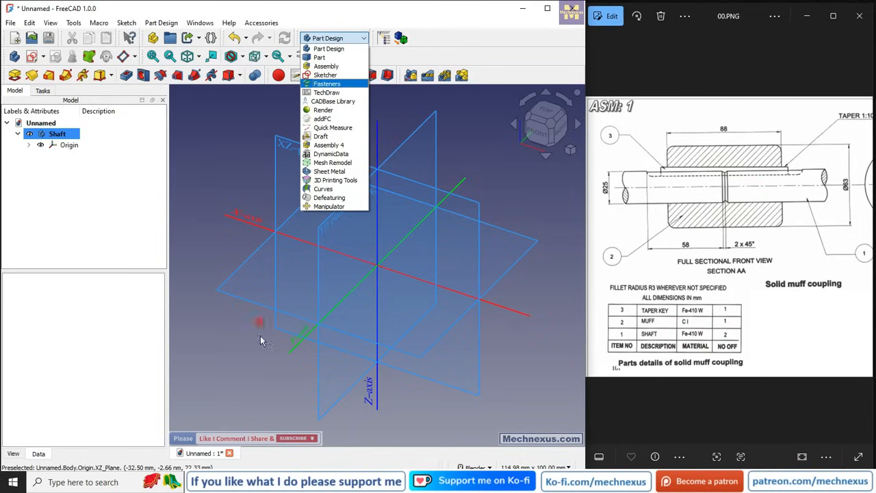
{"action": "left_click", "coordinate": [260, 373]}
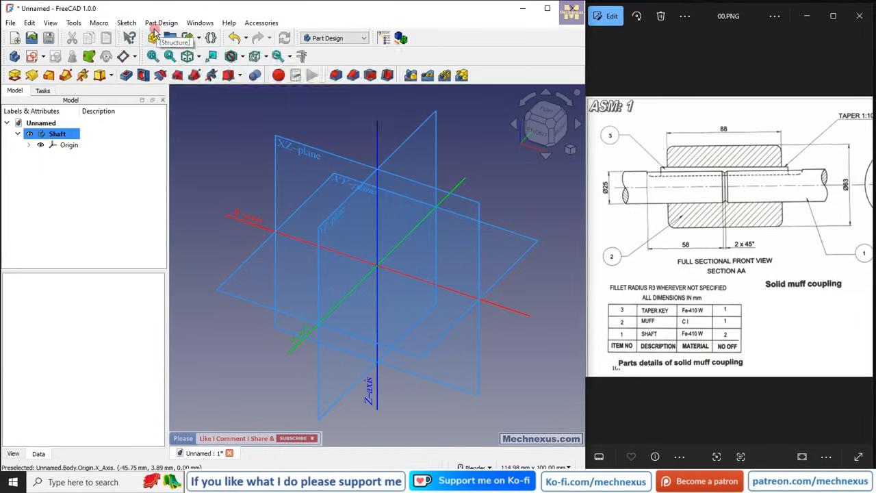
{"action": "left_click", "coordinate": [229, 453]}
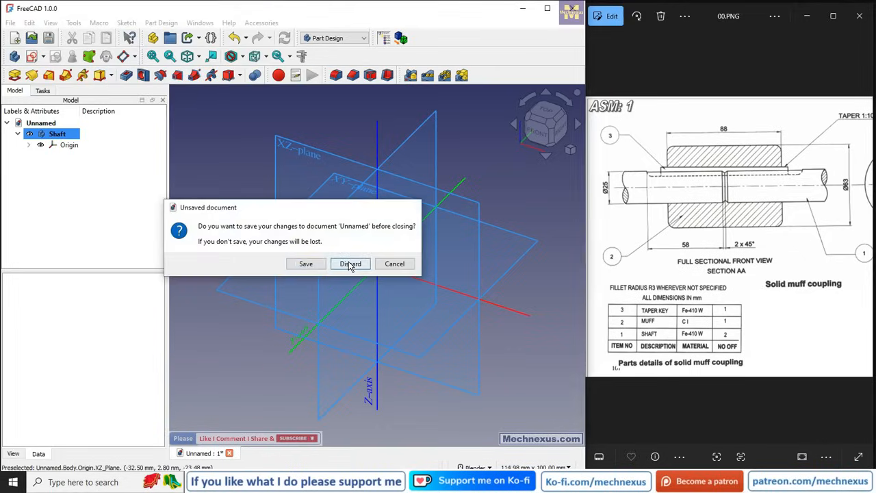
{"action": "left_click", "coordinate": [347, 261]}
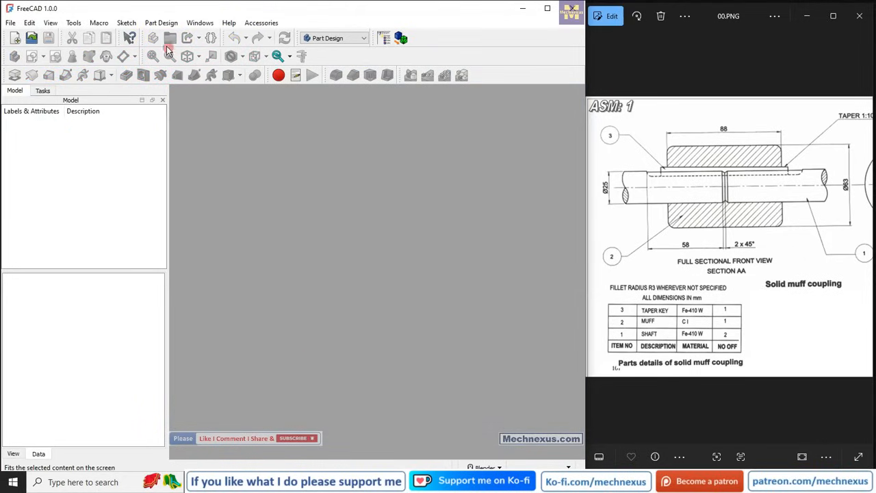
Create a new document with a Part container holding three bodies.
{"action": "left_click", "coordinate": [15, 38]}
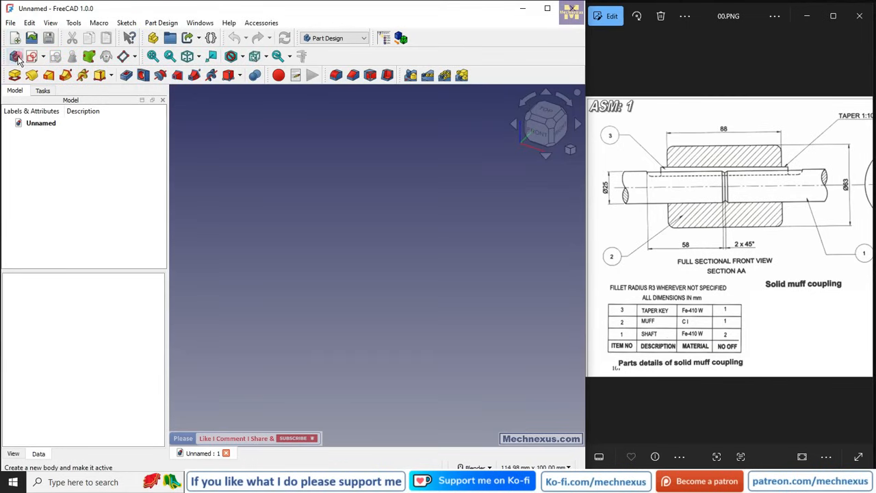
{"action": "left_click", "coordinate": [154, 38]}
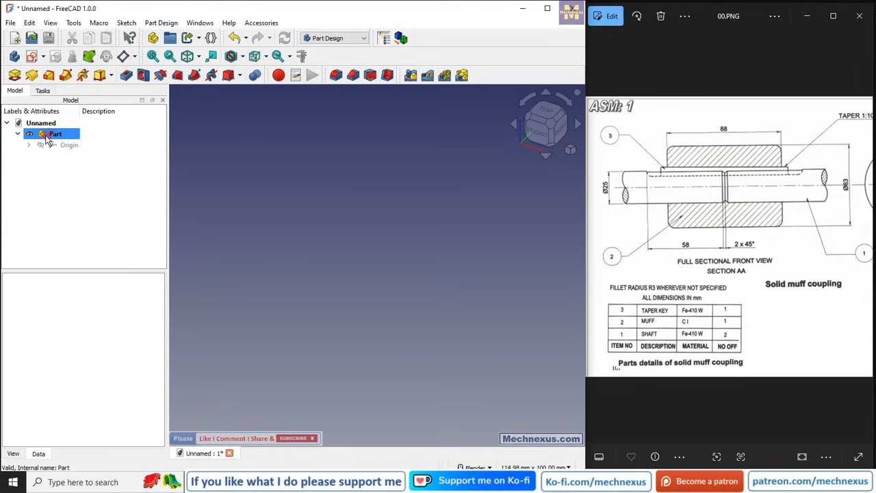
{"action": "left_click", "coordinate": [15, 58]}
{"action": "left_click", "coordinate": [15, 57]}
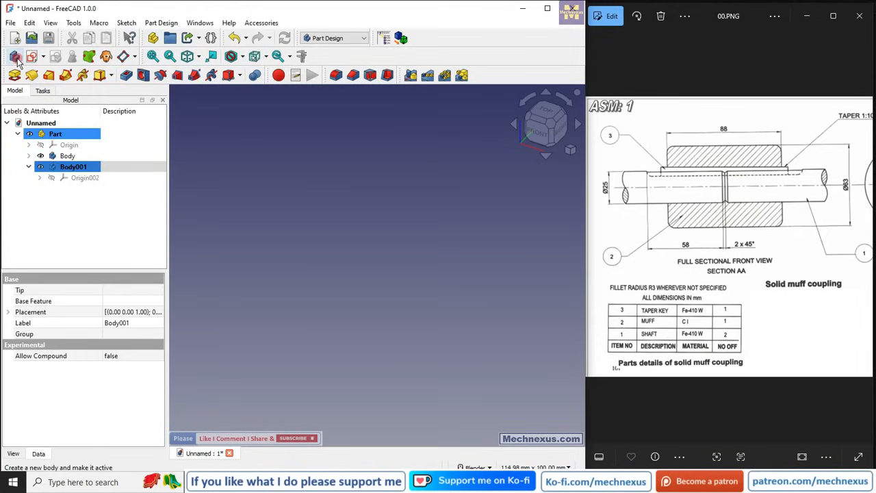
{"action": "left_click", "coordinate": [15, 57]}
{"action": "left_click", "coordinate": [285, 236]}
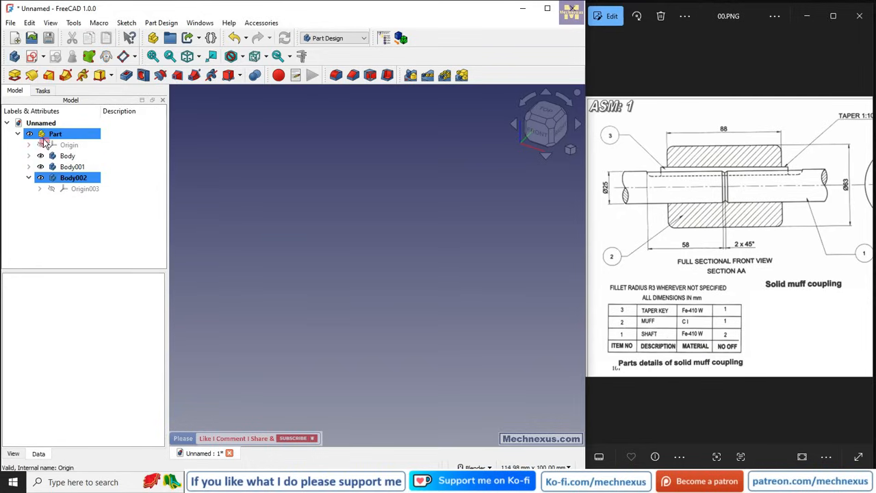
{"action": "left_click", "coordinate": [19, 135]}
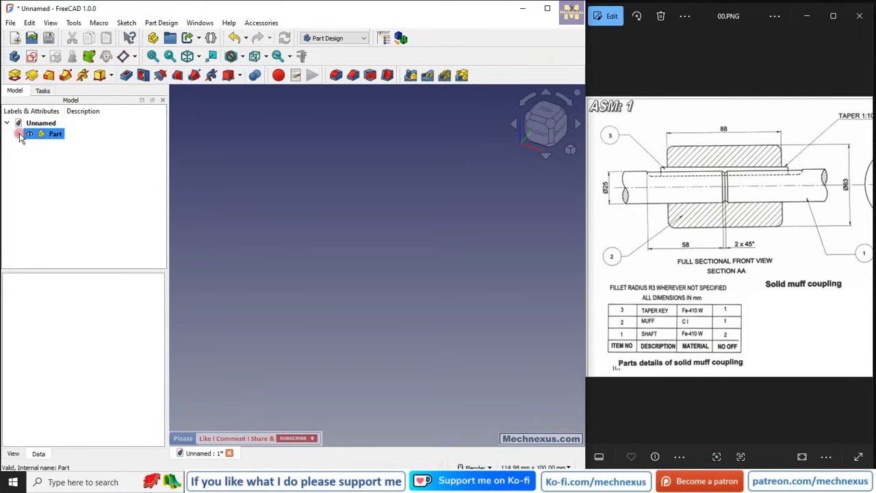
{"action": "left_click", "coordinate": [18, 135]}
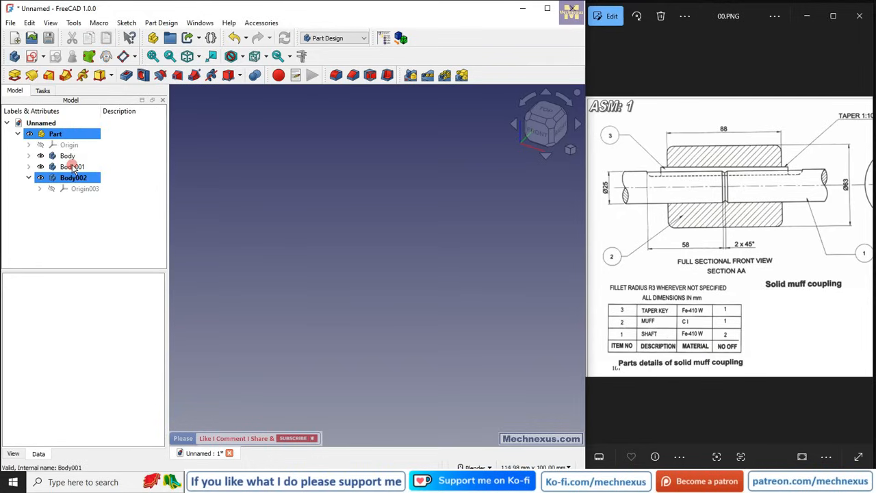
Rename the first body in the Part as Shaft.
{"action": "left_click", "coordinate": [68, 157]}
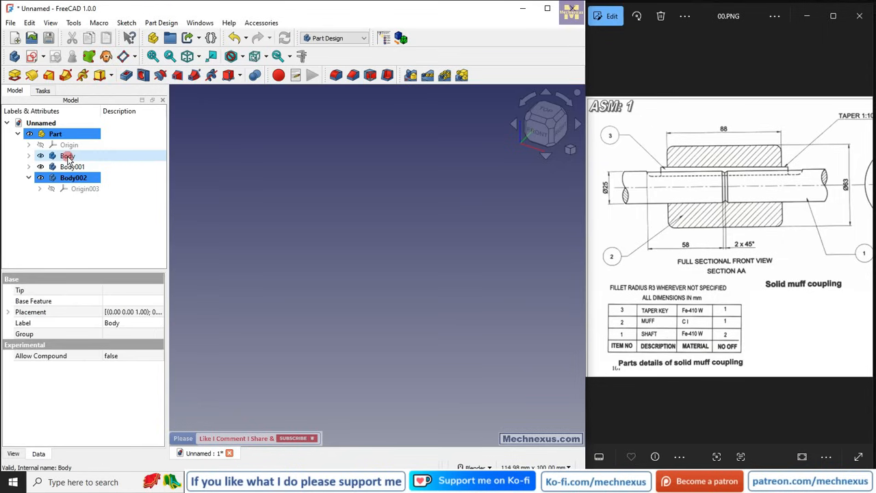
{"action": "right_click", "coordinate": [68, 158]}
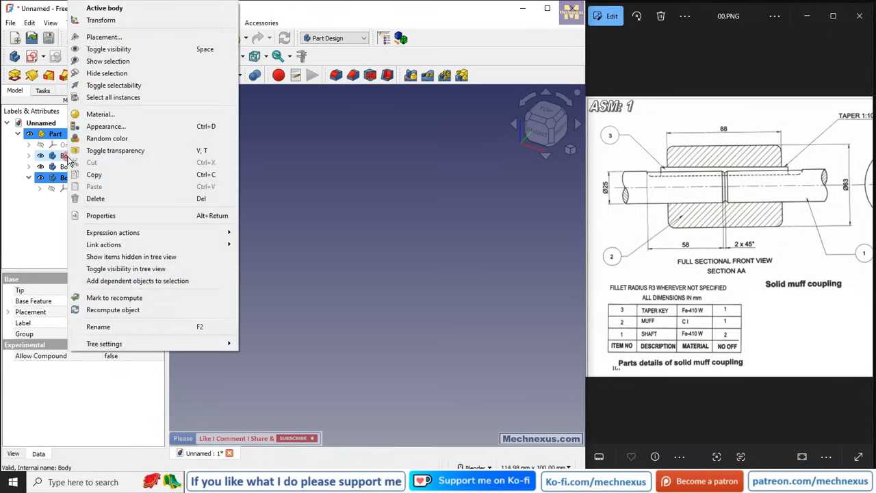
{"action": "left_click", "coordinate": [127, 328]}
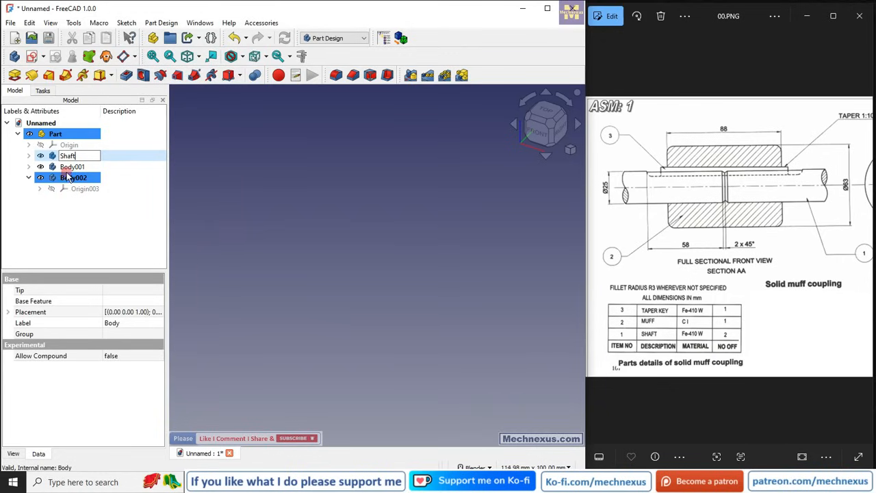
{"action": "key", "text": "Return"}
Rename the second body in the Part as Muff.
{"action": "right_click", "coordinate": [70, 172]}
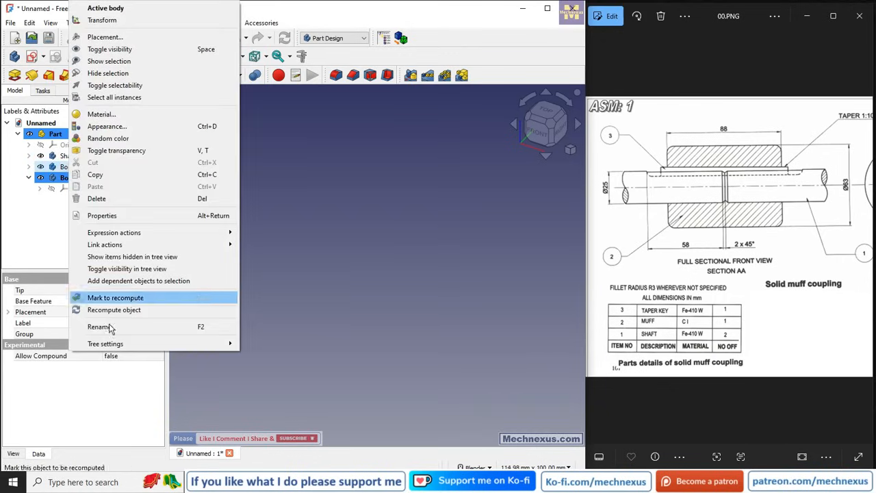
{"action": "left_click", "coordinate": [103, 325]}
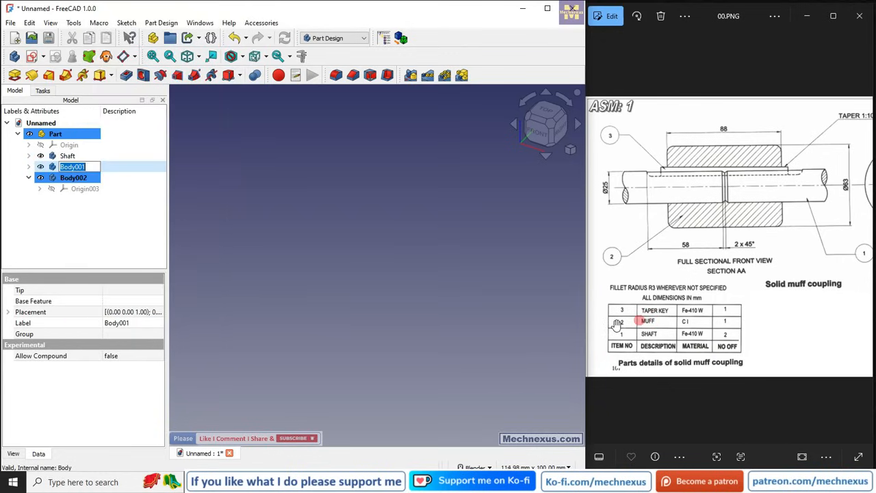
{"action": "type", "text": "Mu"}
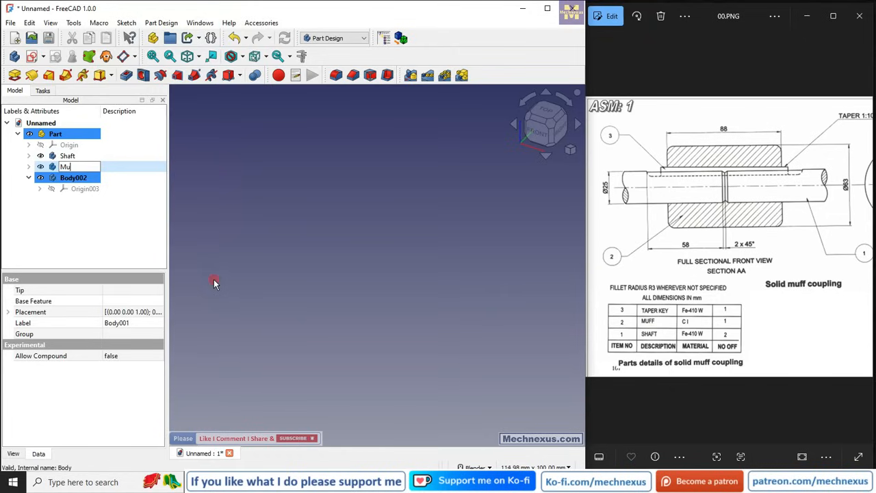
{"action": "type", "text": "ff"}
{"action": "left_click", "coordinate": [219, 280]}
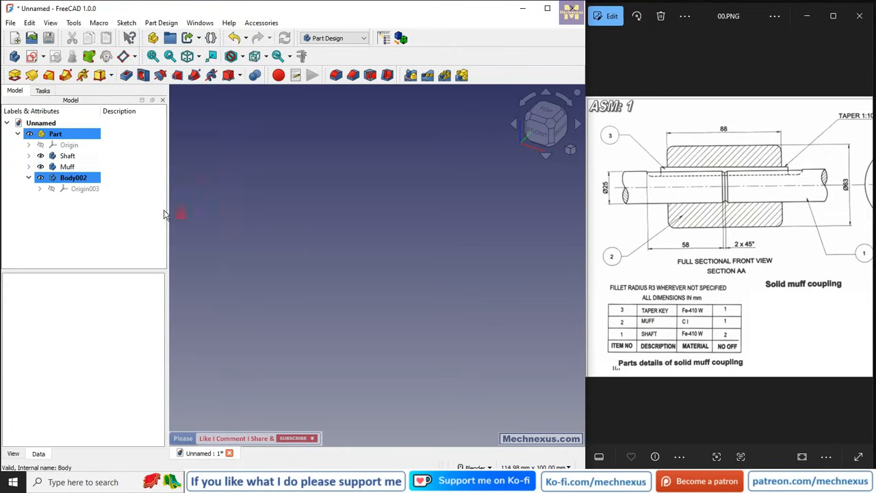
Rename the third body in the Part as Taper Key.
{"action": "right_click", "coordinate": [69, 178]}
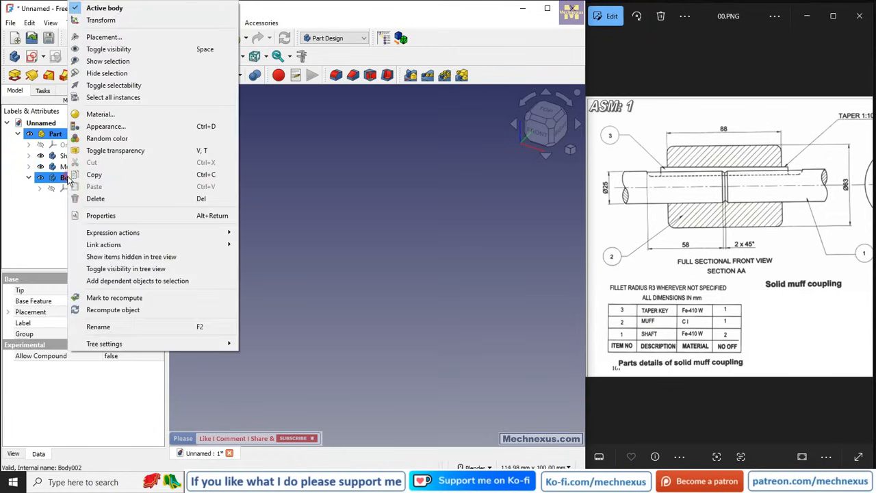
{"action": "left_click", "coordinate": [103, 326]}
{"action": "type", "text": "Taper K"}
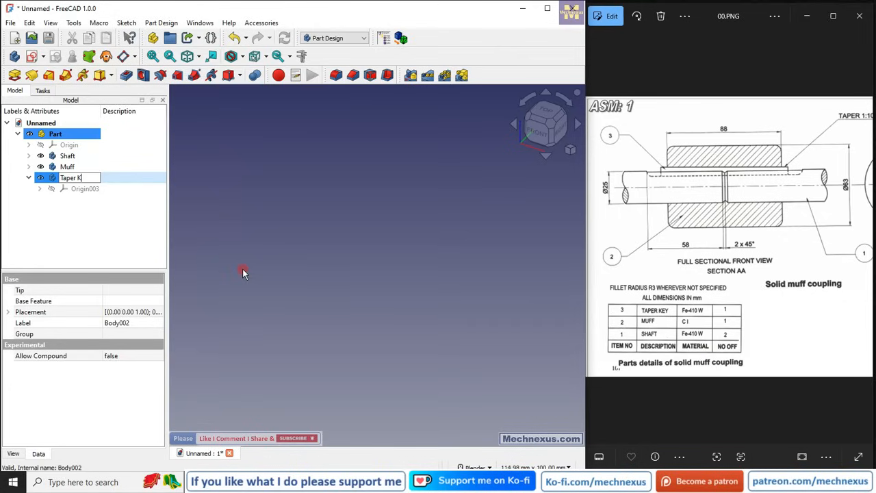
{"action": "type", "text": "ey"}
{"action": "left_click", "coordinate": [243, 271]}
Hide the Muff and Taper Key bodies and make Shaft the active body.
{"action": "left_click", "coordinate": [335, 39]}
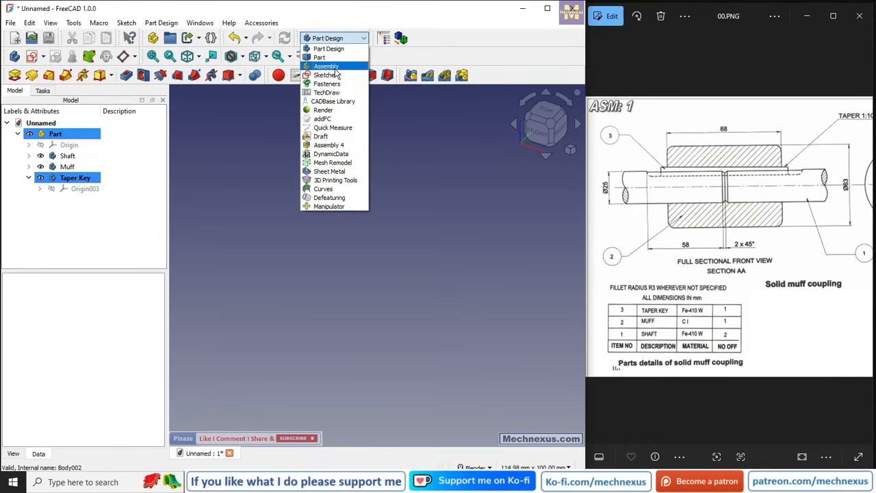
{"action": "left_click", "coordinate": [243, 177]}
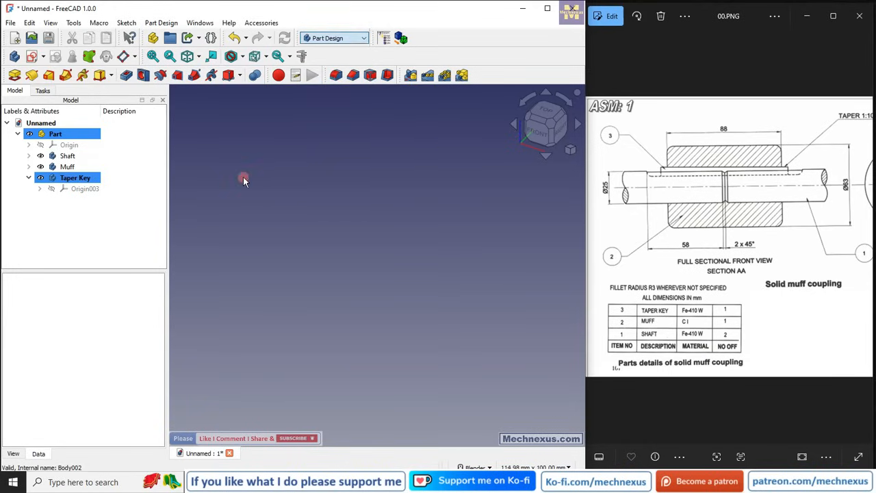
{"action": "left_click", "coordinate": [77, 166]}
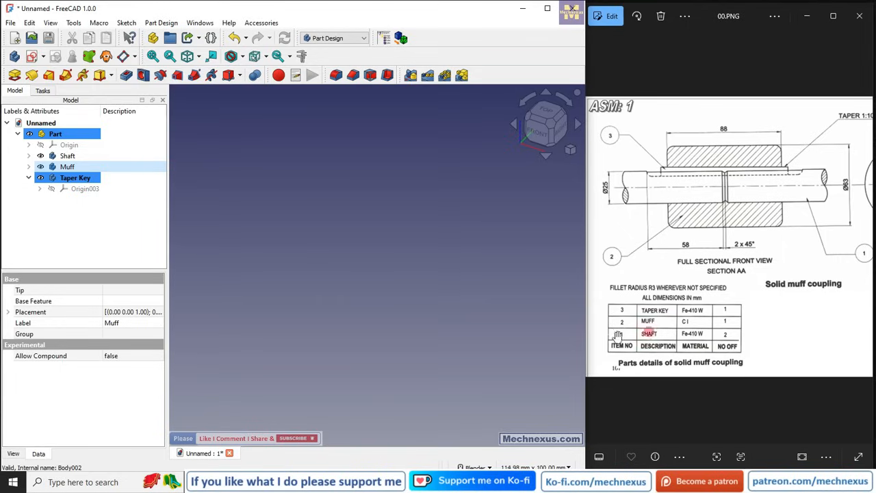
{"action": "key", "text": "space"}
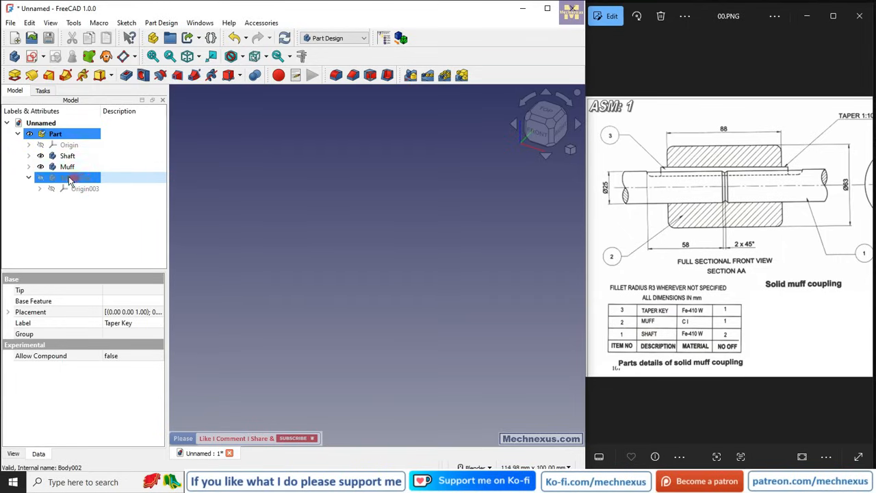
{"action": "left_click", "coordinate": [62, 168]}
{"action": "key", "text": "space"}
{"action": "left_click", "coordinate": [83, 159]}
{"action": "right_click", "coordinate": [77, 157]}
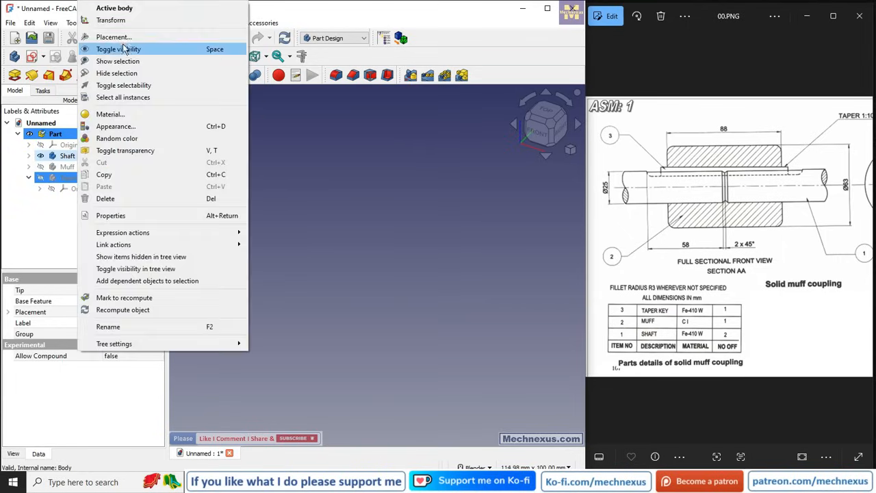
{"action": "left_click", "coordinate": [131, 10]}
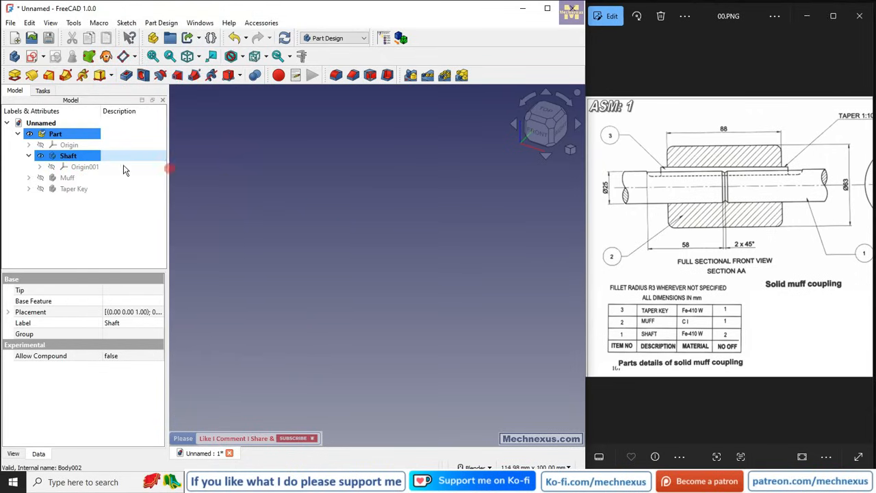
Toggle the visibility of the Shaft, Muff and Taper Key bodies so all three are shown.
{"action": "left_click", "coordinate": [68, 157]}
{"action": "left_click", "coordinate": [63, 178]}
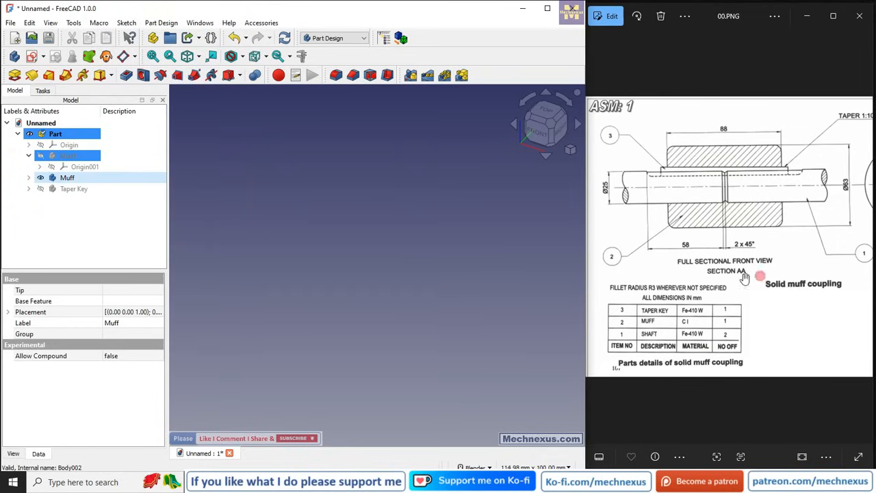
{"action": "mouse_move", "coordinate": [770, 268]}
{"action": "left_mouse_down"}
{"action": "mouse_move", "coordinate": [693, 272]}
{"action": "mouse_move", "coordinate": [732, 275]}
{"action": "left_mouse_up"}
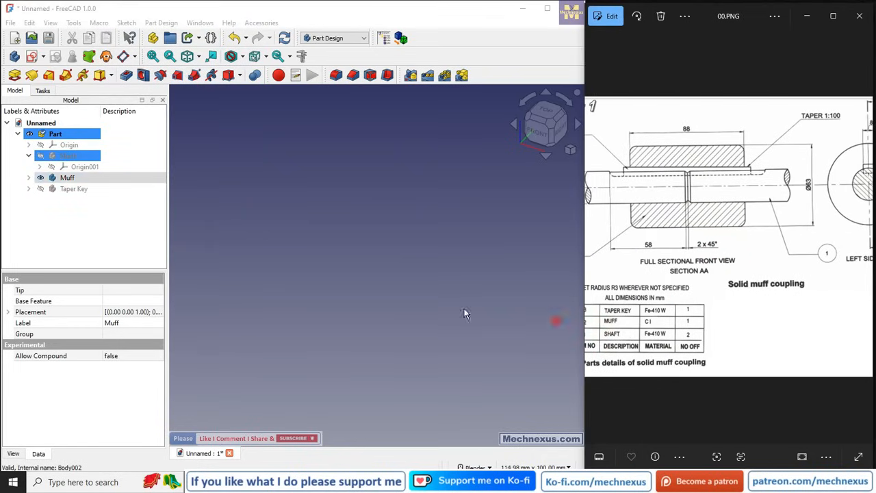
{"action": "left_click", "coordinate": [64, 191]}
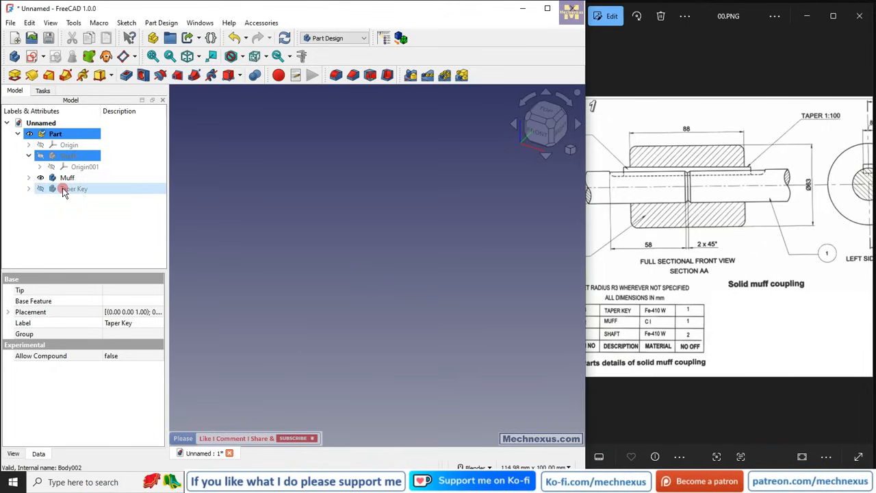
{"action": "left_click", "coordinate": [67, 179]}
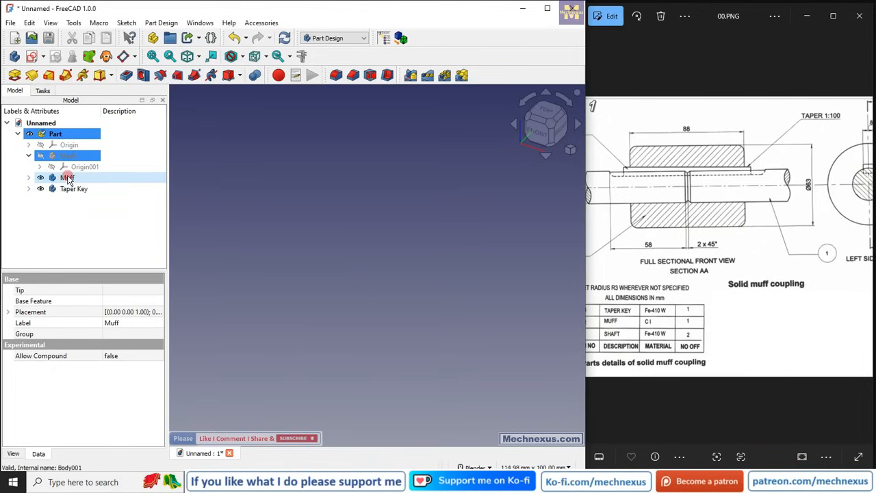
{"action": "left_click", "coordinate": [73, 189]}
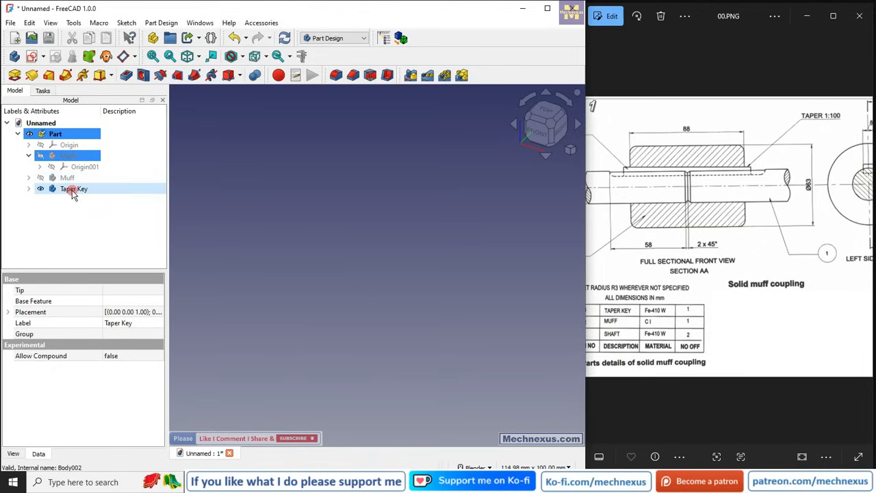
{"action": "left_click", "coordinate": [28, 189]}
{"action": "key", "text": "space"}
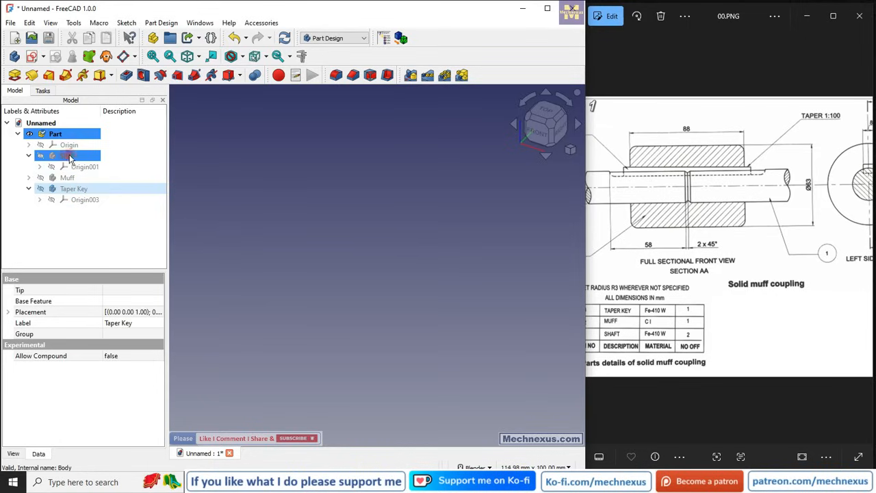
{"action": "left_click", "coordinate": [68, 157]}
{"action": "key", "text": "space"}
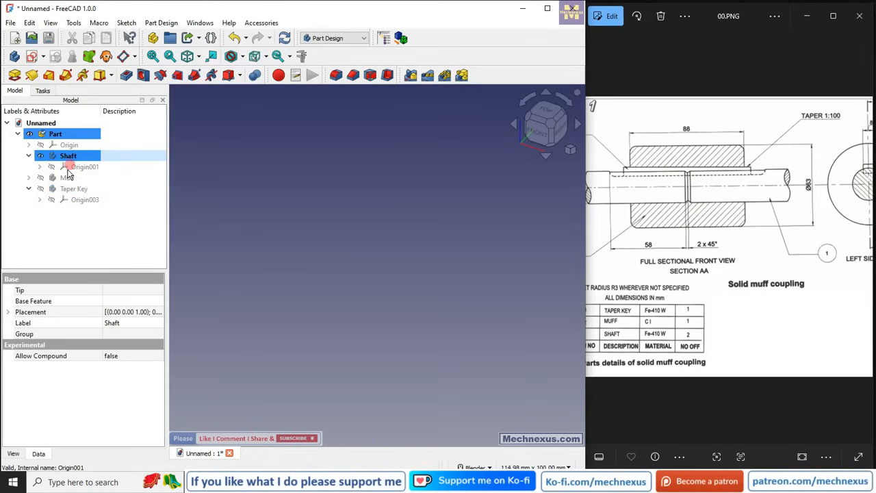
{"action": "left_click", "coordinate": [68, 177]}
{"action": "key", "text": "space"}
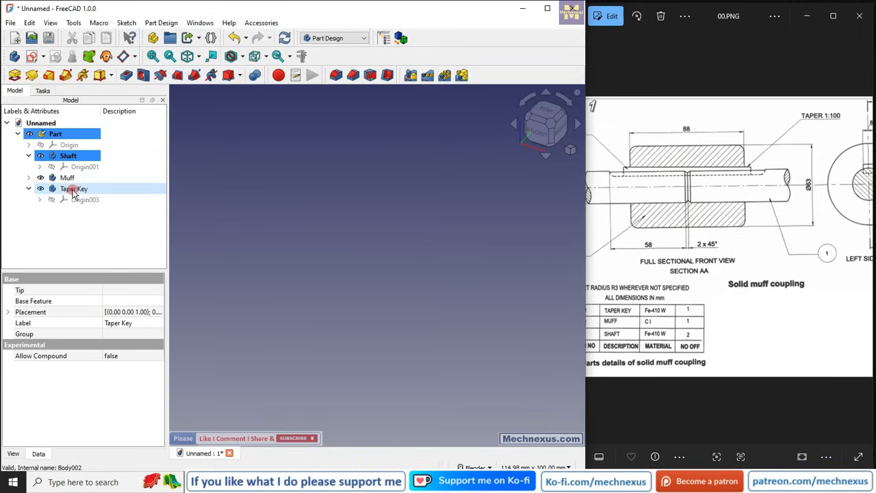
{"action": "left_click", "coordinate": [313, 226]}
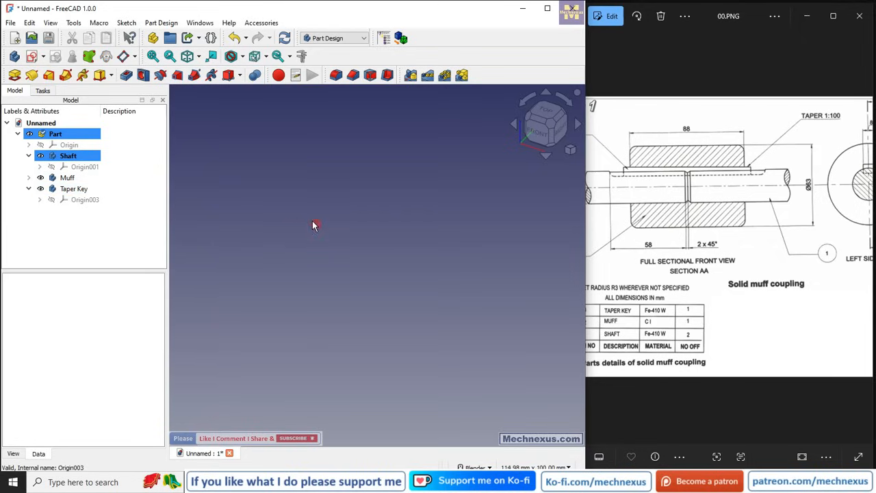
{"action": "left_click", "coordinate": [28, 156]}
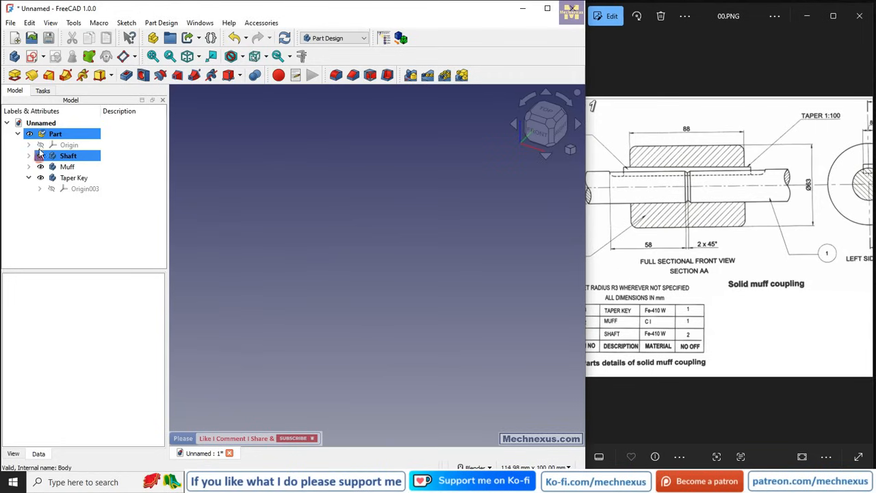
Recompute the Part container.
{"action": "left_click", "coordinate": [356, 38]}
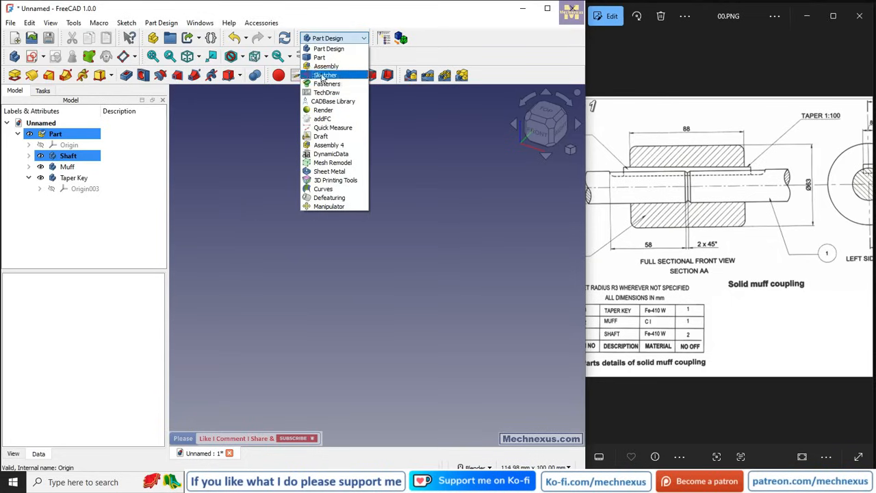
{"action": "left_click", "coordinate": [188, 260]}
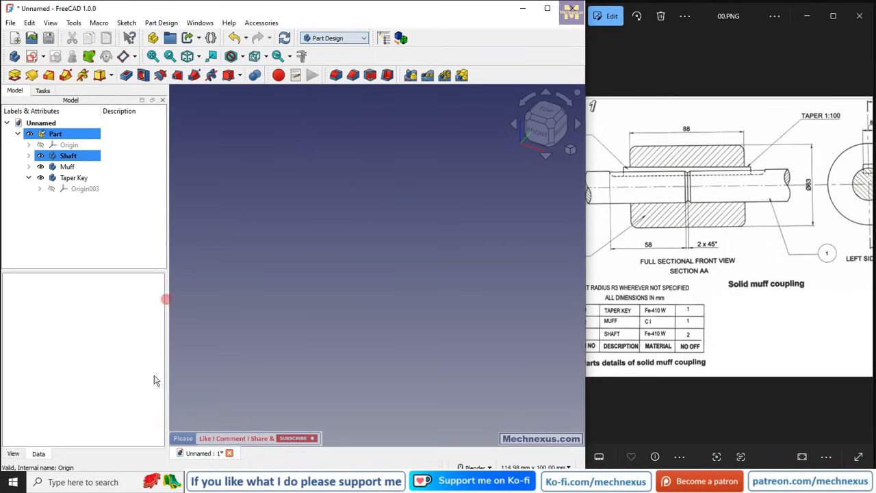
{"action": "right_click", "coordinate": [47, 135]}
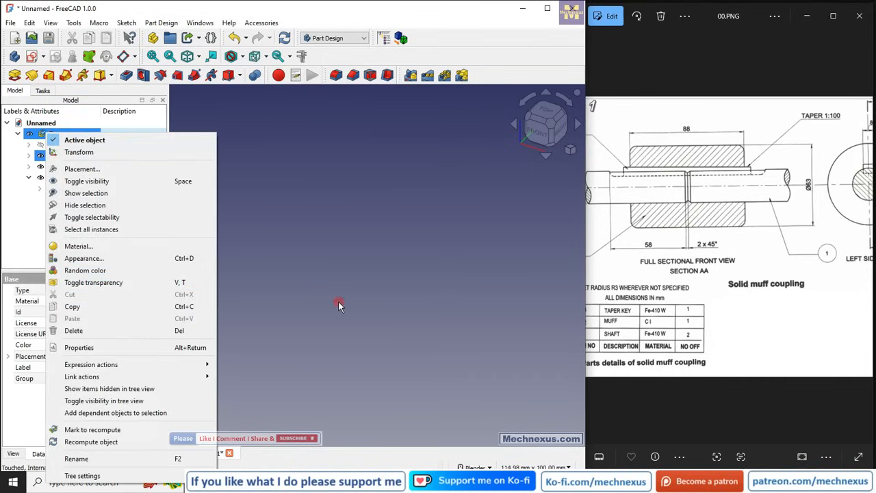
{"action": "left_click", "coordinate": [97, 442]}
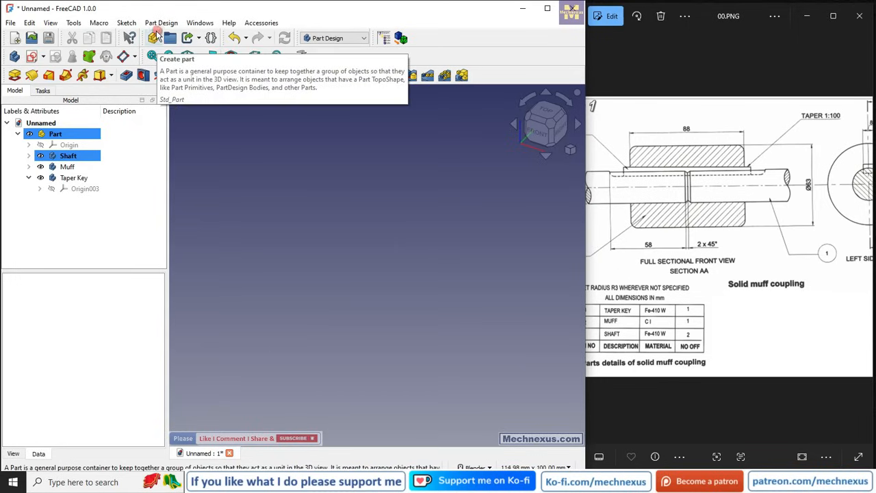
{"action": "left_click", "coordinate": [327, 38]}
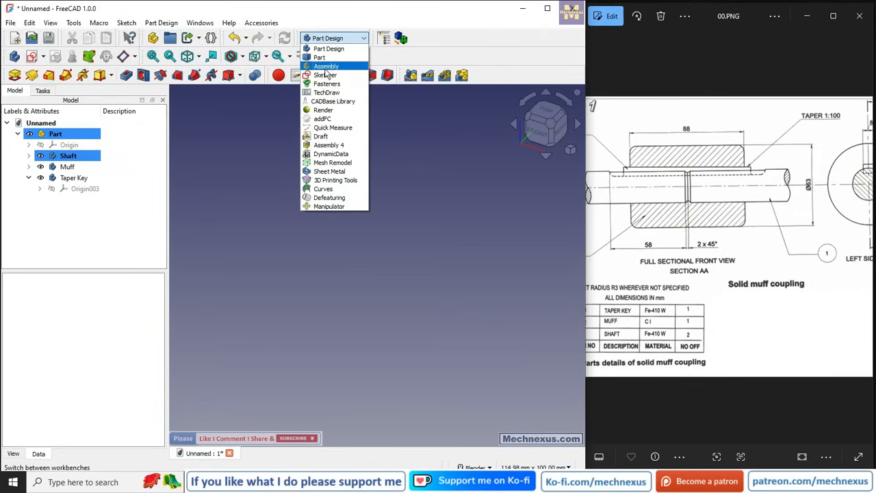
{"action": "left_click", "coordinate": [226, 172]}
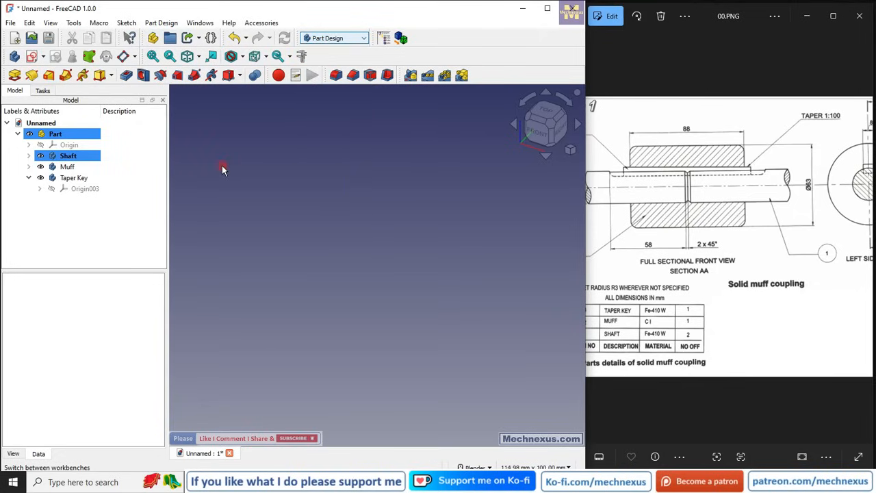
{"action": "left_click", "coordinate": [327, 38]}
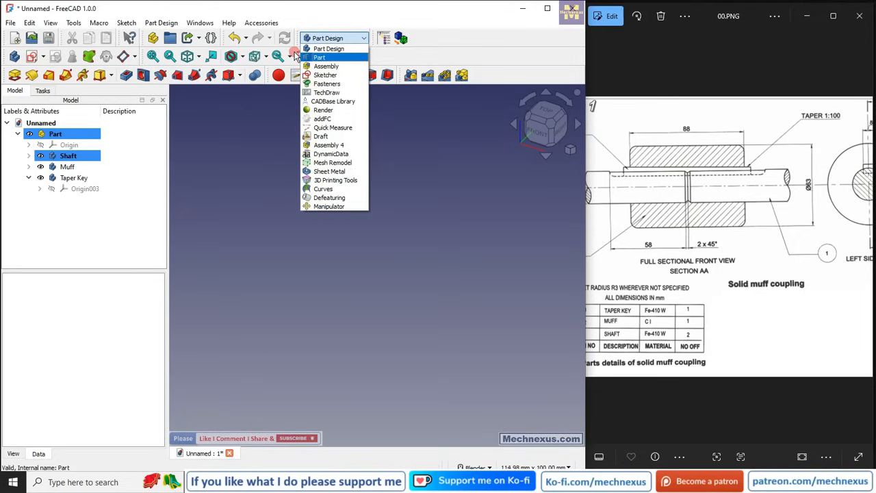
{"action": "left_click", "coordinate": [269, 231]}
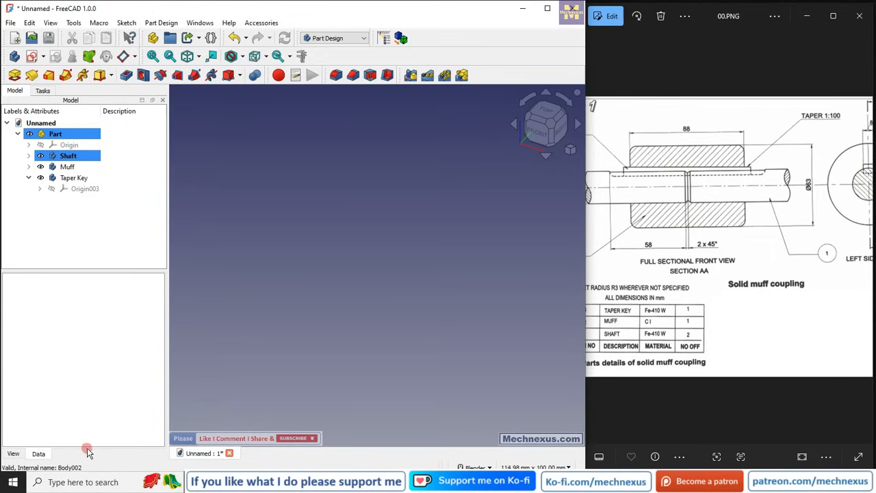
Show the Shaft body's origin planes and axes.
{"action": "left_click", "coordinate": [30, 156]}
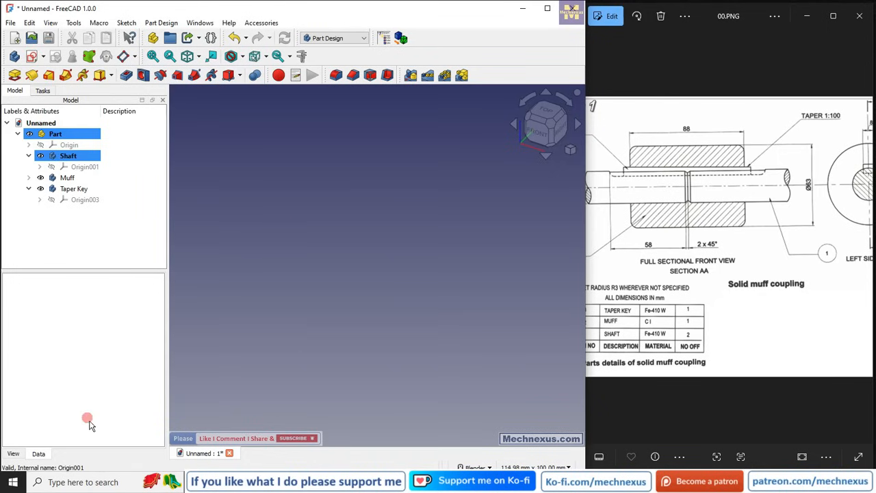
{"action": "left_click", "coordinate": [52, 167]}
{"action": "scroll", "coordinate": [430, 226], "scroll_direction": "up", "scroll_amount": 5}
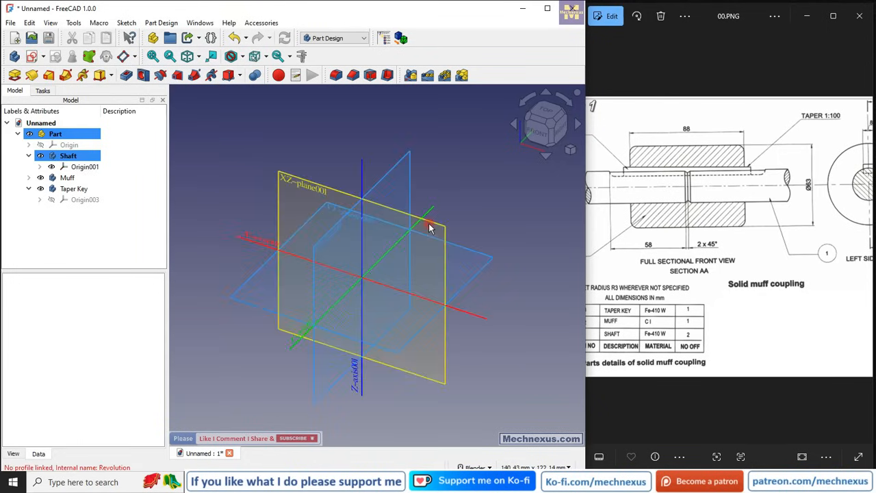
{"action": "scroll", "coordinate": [354, 168], "scroll_direction": "down", "scroll_amount": 2}
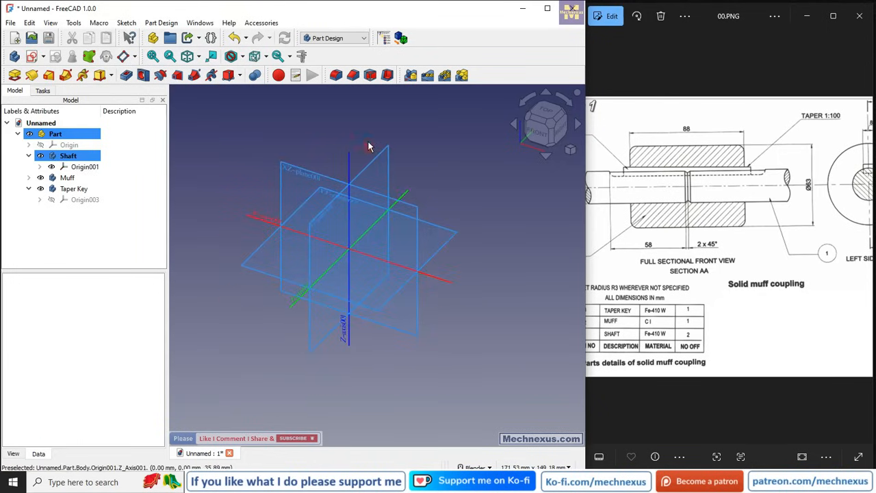
Create a new sketch on the Shaft body's XZ plane and hide its origin.
{"action": "left_click", "coordinate": [312, 180]}
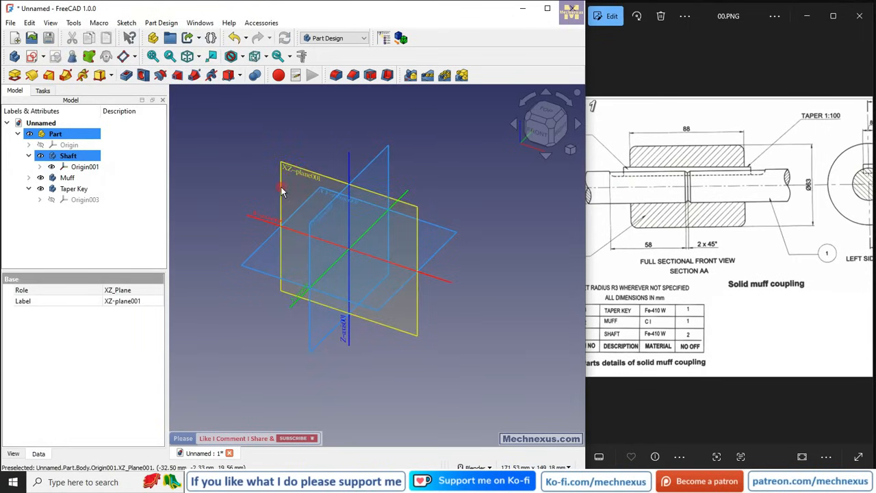
{"action": "left_click", "coordinate": [33, 57]}
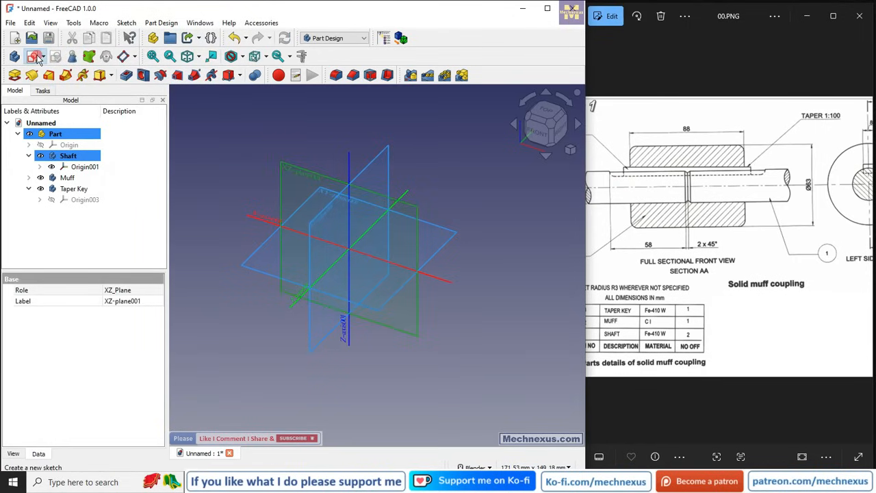
{"action": "left_click", "coordinate": [13, 95]}
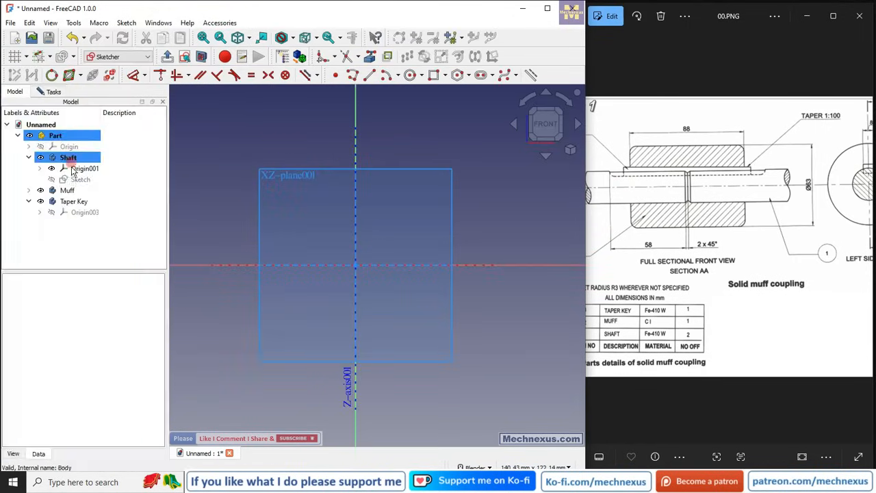
{"action": "left_click", "coordinate": [77, 169]}
{"action": "key", "text": "space"}
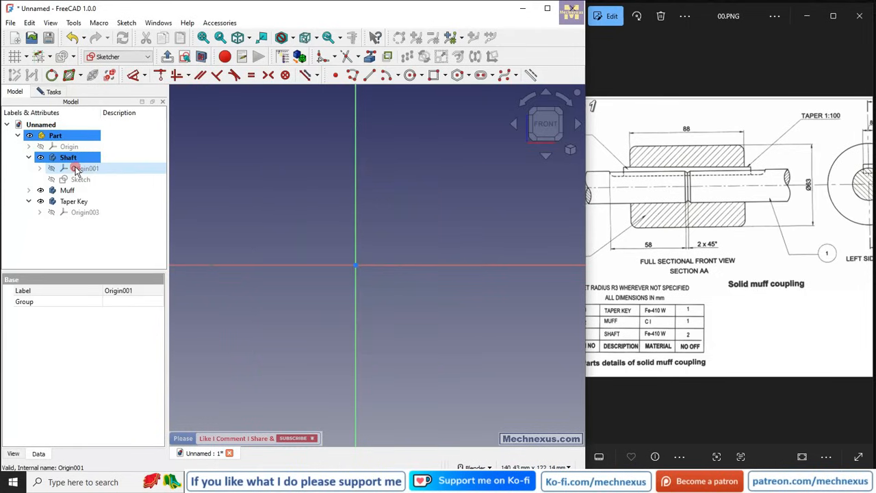
Draw a rectangle about 49 mm by 10.5 mm above the horizontal axis, left of the vertical axis, and close the sketch.
{"action": "left_click", "coordinate": [433, 75]}
{"action": "left_click", "coordinate": [205, 196]}
{"action": "left_click", "coordinate": [327, 234]}
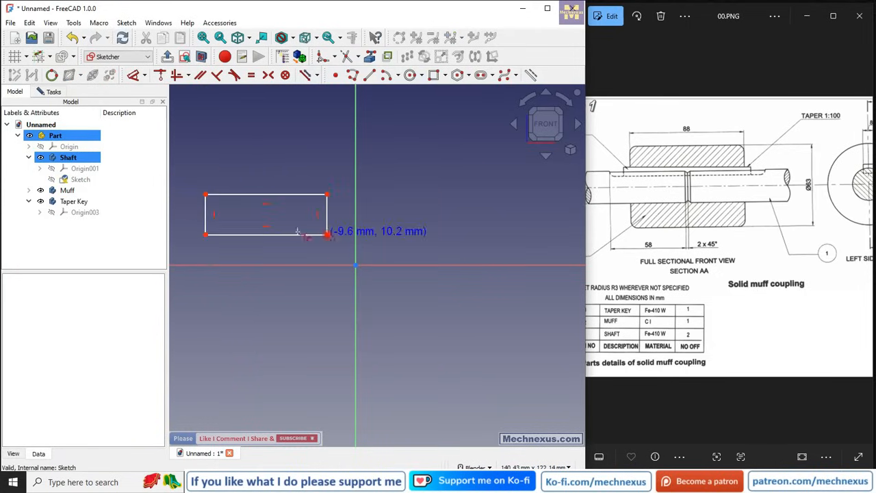
{"action": "left_click", "coordinate": [647, 213]}
{"action": "left_click_drag", "start_coordinate": [673, 212], "coordinate": [705, 206]}
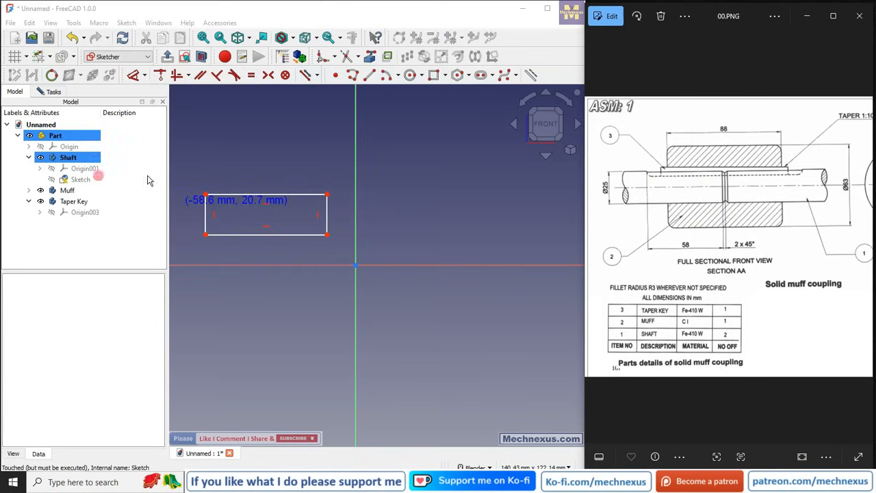
{"action": "right_click", "coordinate": [215, 156]}
{"action": "left_click", "coordinate": [48, 92]}
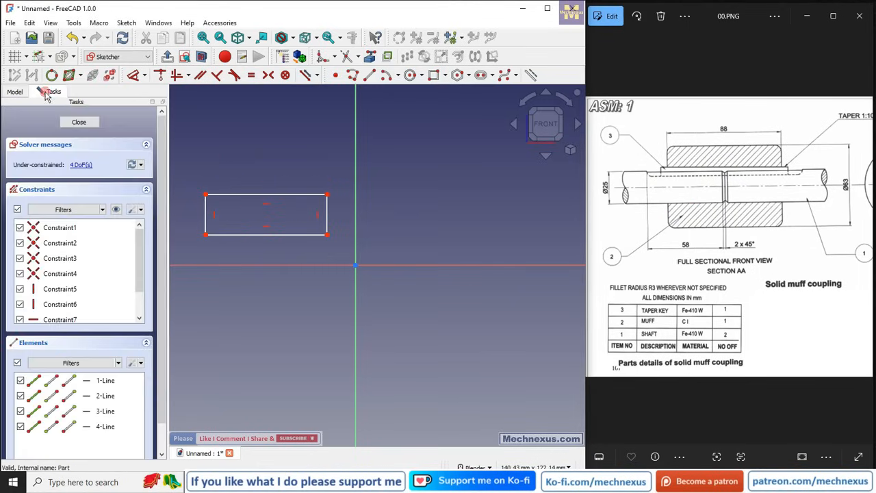
{"action": "left_click", "coordinate": [87, 124]}
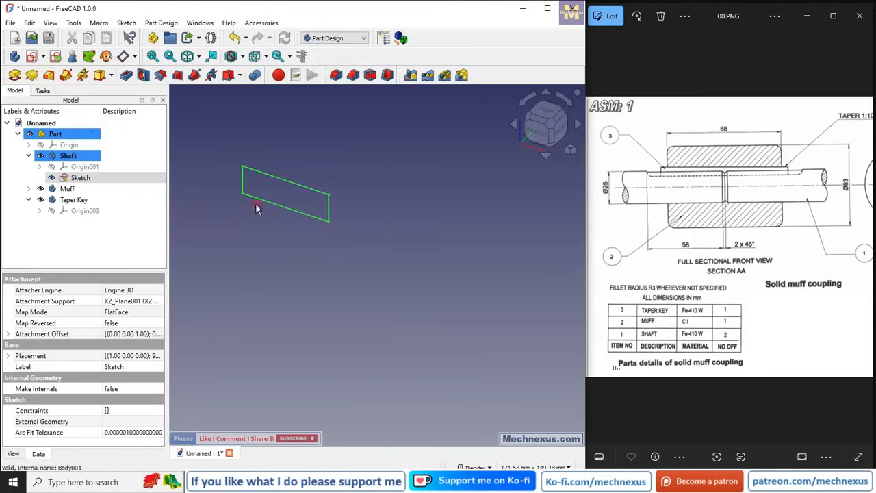
Revolve the sketch 360° about its bottom edge to form the shaft cylinder.
{"action": "left_click", "coordinate": [149, 215]}
{"action": "left_click", "coordinate": [68, 179]}
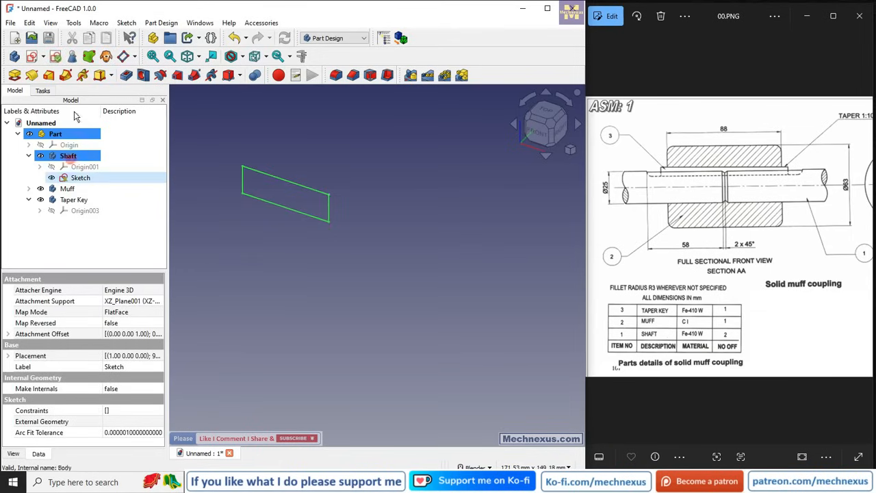
{"action": "left_click", "coordinate": [30, 76]}
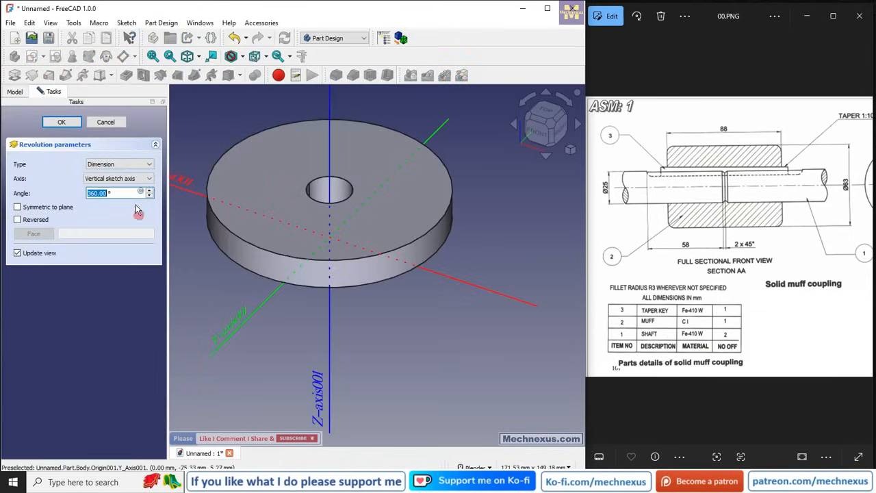
{"action": "left_click", "coordinate": [137, 178]}
{"action": "left_click", "coordinate": [119, 223]}
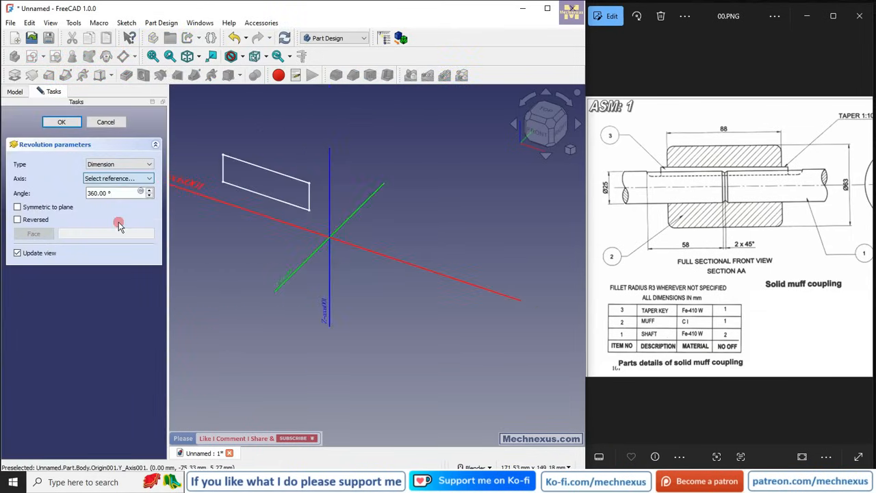
{"action": "left_click", "coordinate": [256, 196]}
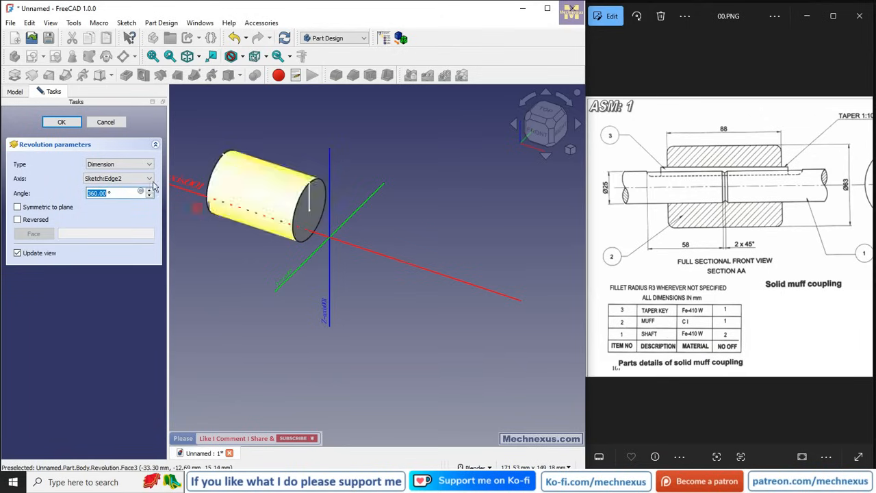
{"action": "left_click", "coordinate": [60, 125]}
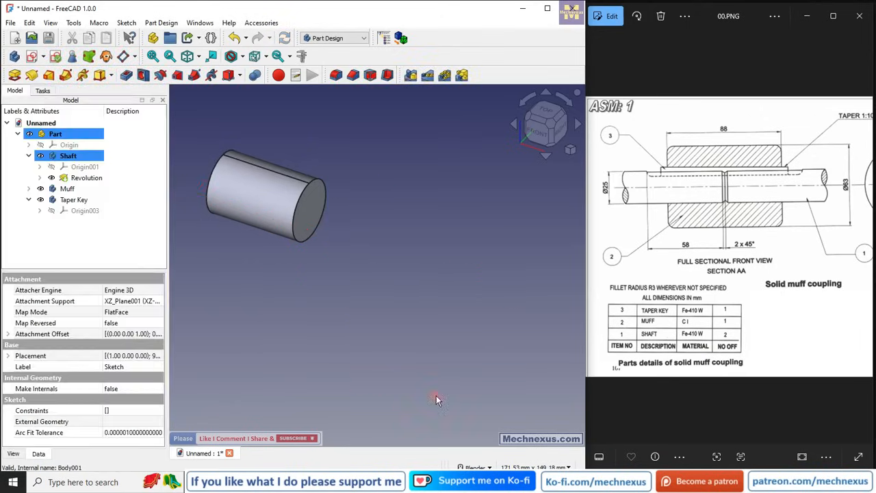
Set the Shaft body's placement x position to 8 mm.
{"action": "left_click", "coordinate": [75, 158]}
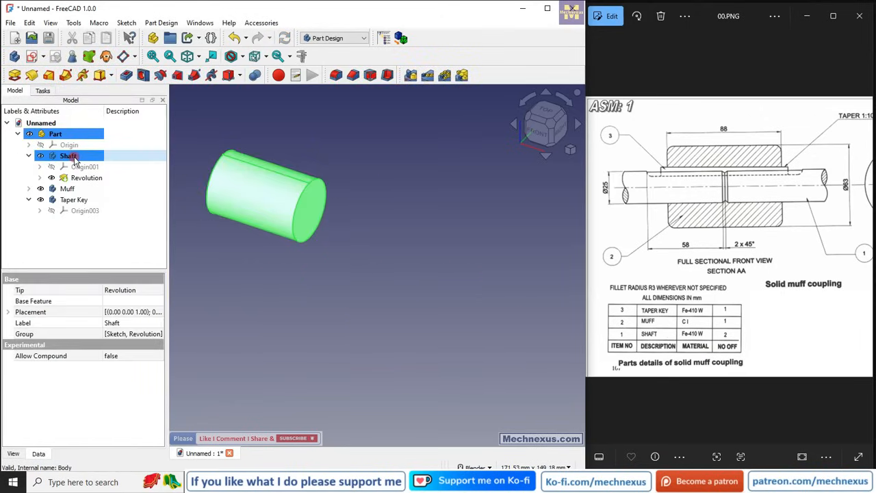
{"action": "left_click_drag", "start_coordinate": [167, 326], "coordinate": [306, 335]}
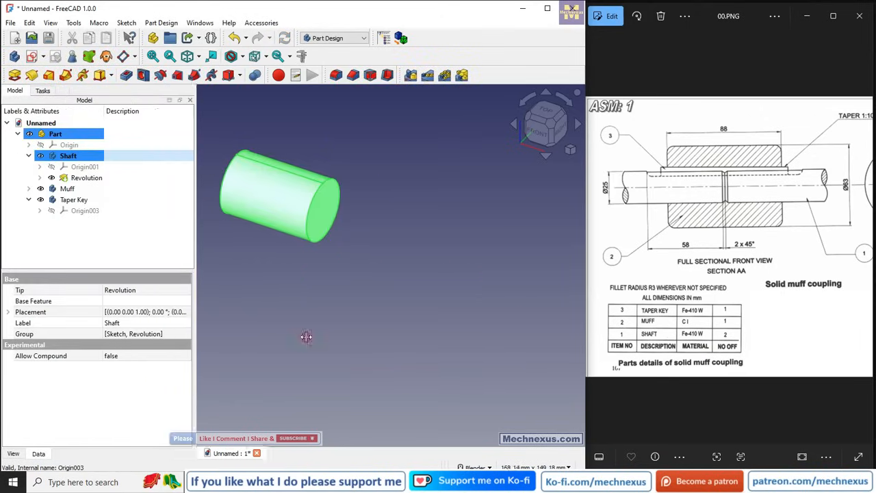
{"action": "left_click", "coordinate": [8, 313]}
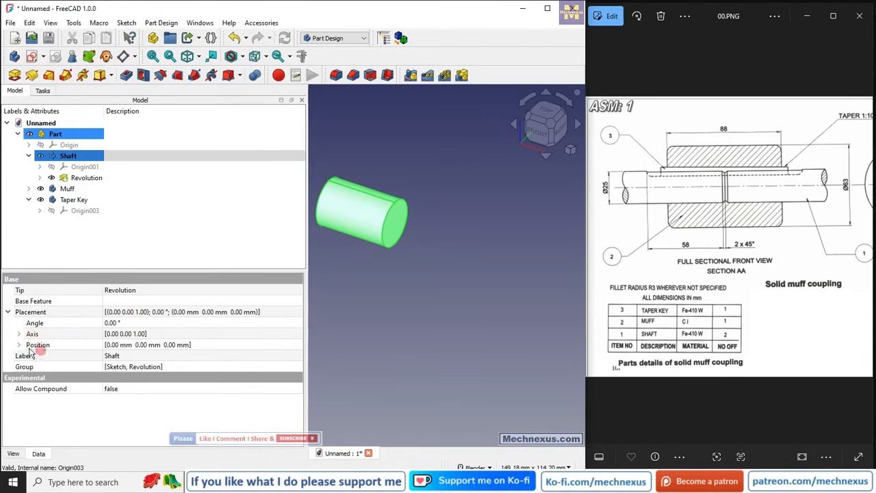
{"action": "left_click", "coordinate": [19, 346]}
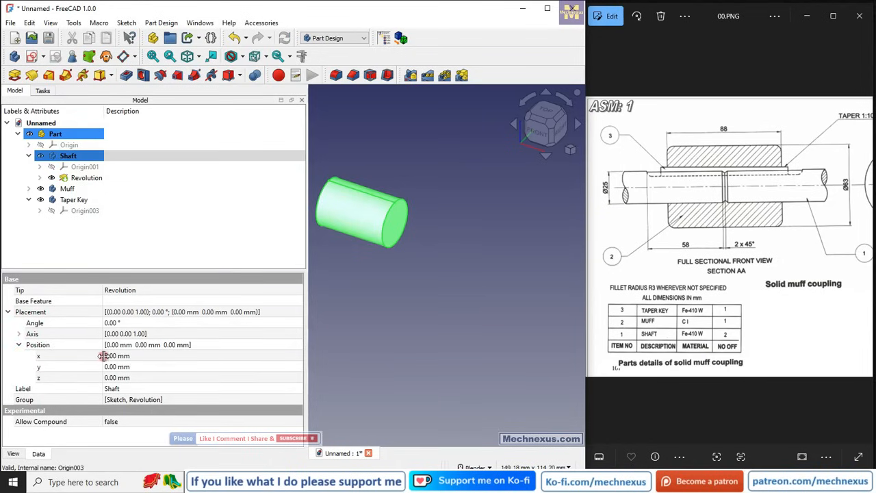
{"action": "left_click", "coordinate": [149, 355]}
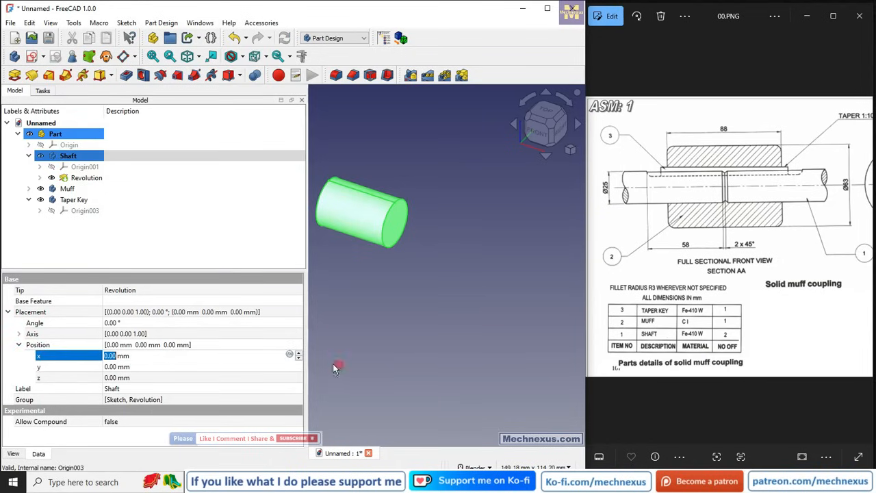
{"action": "scroll", "coordinate": [508, 280], "scroll_direction": "down", "scroll_amount": 3}
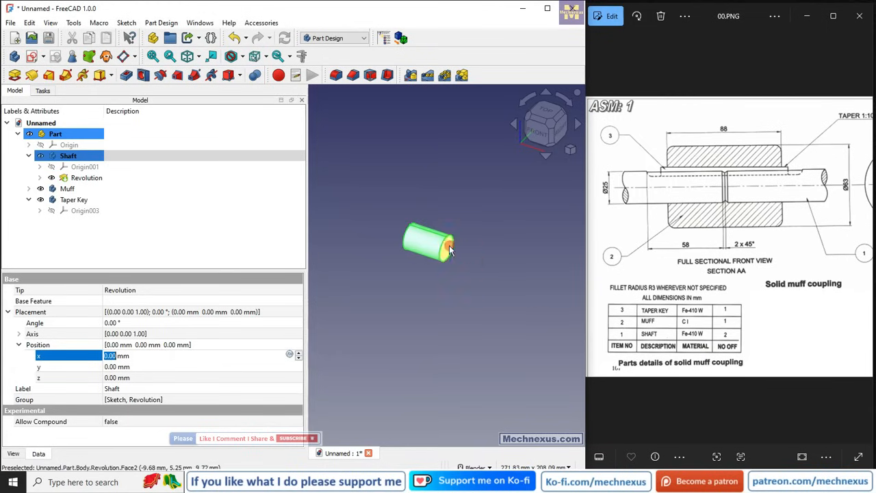
{"action": "scroll", "coordinate": [448, 246], "scroll_direction": "up", "scroll_amount": 2}
{"action": "left_click", "coordinate": [330, 38]}
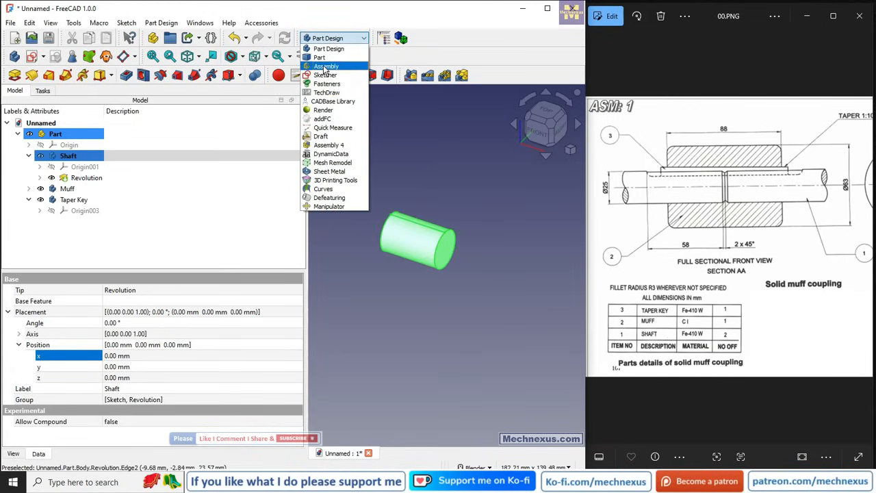
{"action": "left_click", "coordinate": [157, 254]}
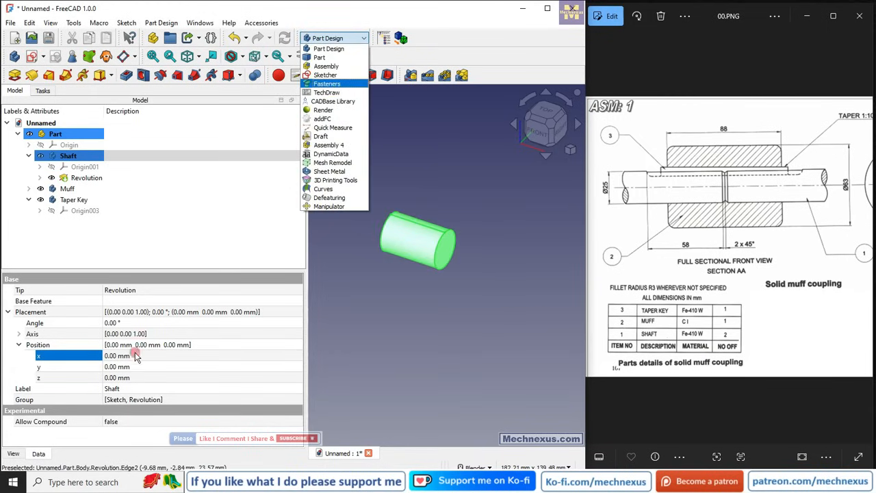
{"action": "left_click", "coordinate": [163, 353]}
{"action": "left_click_drag", "start_coordinate": [298, 354], "coordinate": [299, 354]}
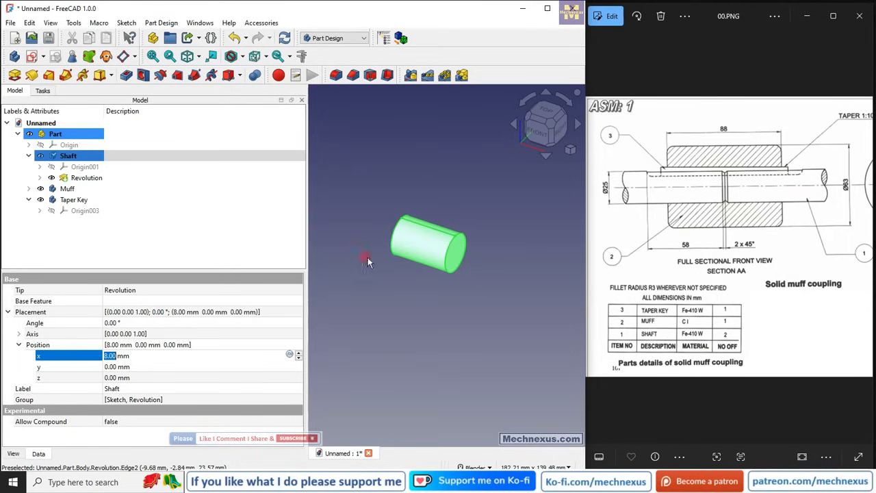
{"action": "mouse_move", "coordinate": [776, 219]}
{"action": "left_mouse_down"}
{"action": "mouse_move", "coordinate": [751, 227]}
{"action": "mouse_move", "coordinate": [784, 225]}
{"action": "left_mouse_up"}
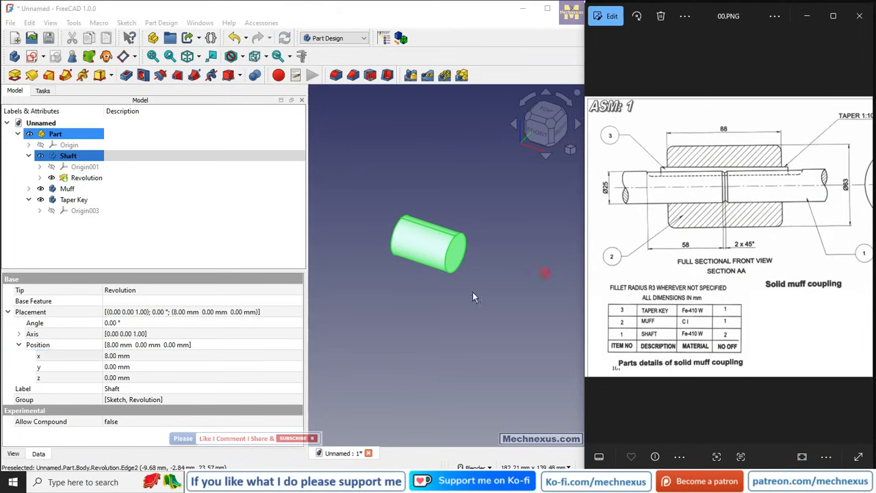
{"action": "left_click", "coordinate": [309, 320]}
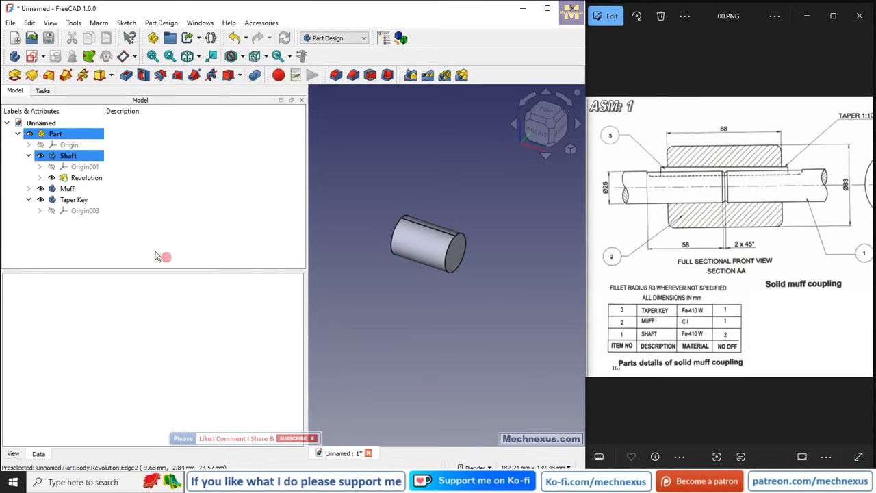
Hide the Shaft and Muff bodies and show them again.
{"action": "left_click", "coordinate": [67, 189]}
{"action": "left_click", "coordinate": [69, 156]}
{"action": "key", "text": "space"}
{"action": "left_click", "coordinate": [67, 188]}
{"action": "key", "text": "space"}
{"action": "left_click", "coordinate": [28, 188]}
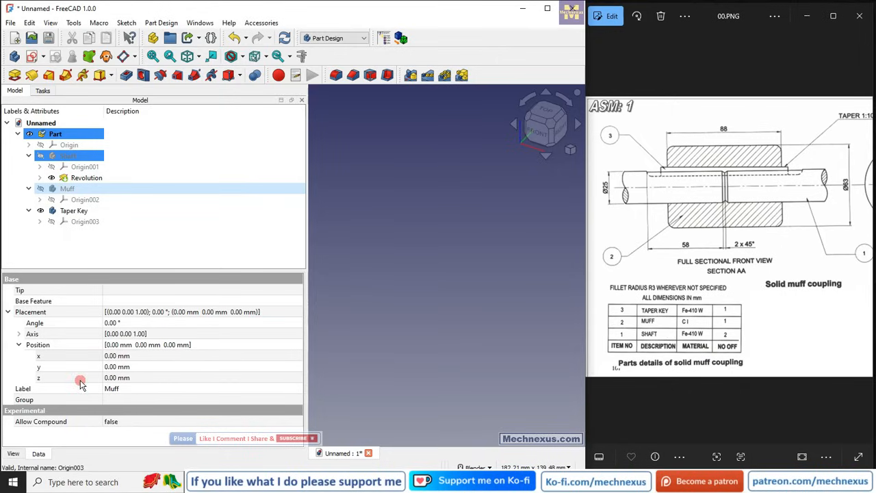
{"action": "left_click", "coordinate": [76, 234]}
{"action": "left_click_drag", "start_coordinate": [308, 295], "coordinate": [156, 284]}
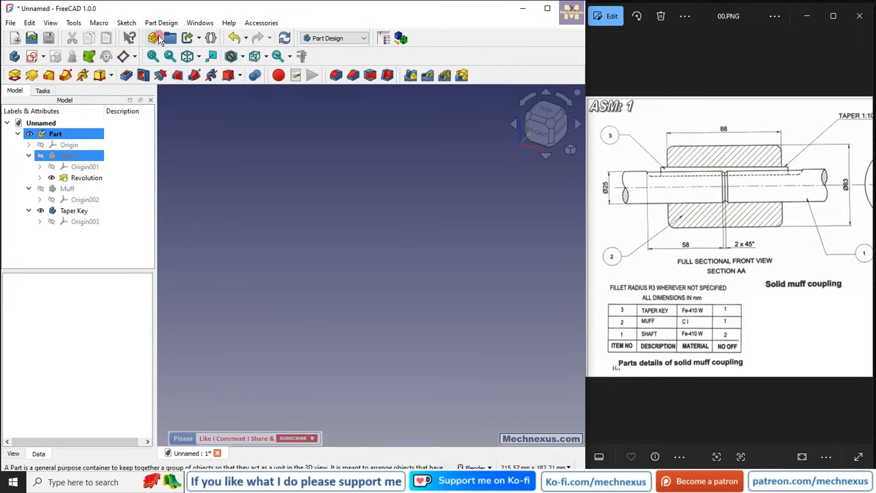
{"action": "left_click", "coordinate": [65, 190]}
{"action": "key", "text": "space"}
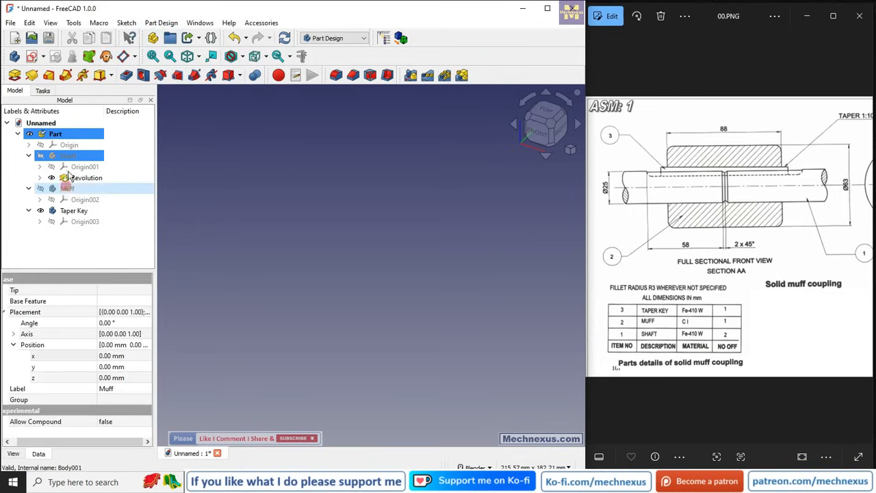
{"action": "left_click", "coordinate": [69, 157]}
{"action": "key", "text": "space"}
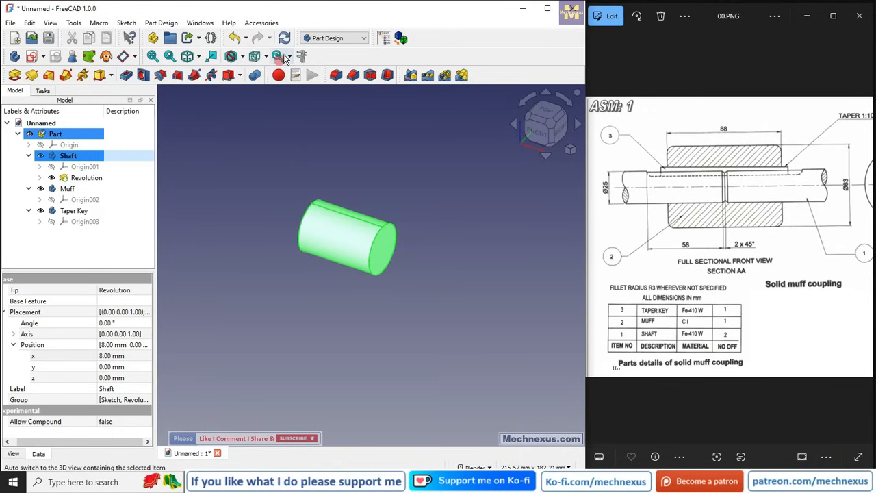
Recompute the Part container.
{"action": "left_click", "coordinate": [317, 39]}
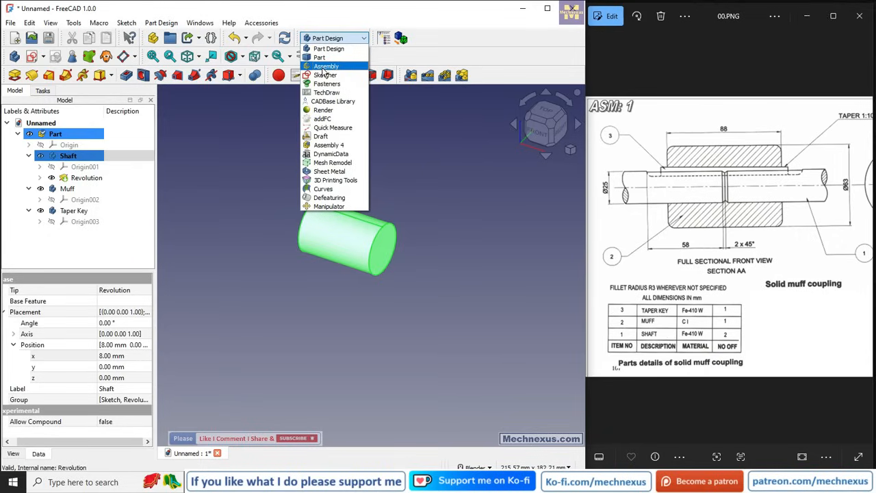
{"action": "left_click", "coordinate": [274, 138]}
{"action": "left_click", "coordinate": [276, 140]}
{"action": "right_click", "coordinate": [60, 133]}
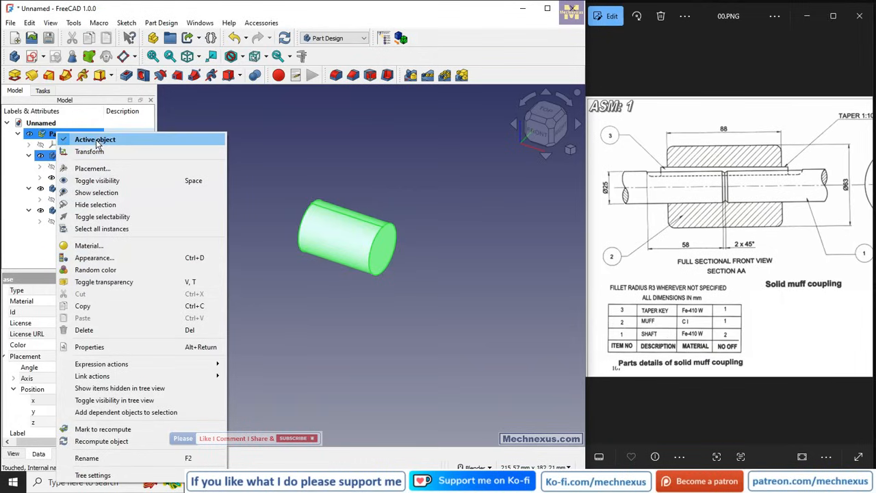
{"action": "left_click", "coordinate": [267, 150]}
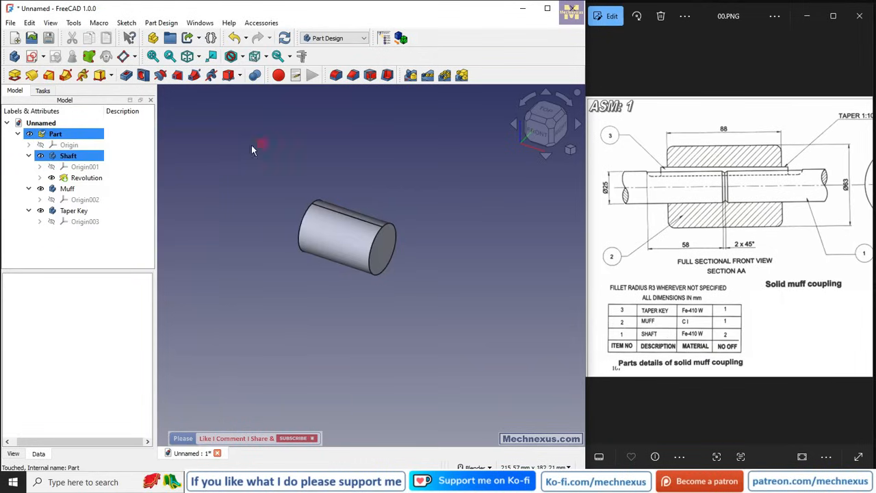
{"action": "right_click", "coordinate": [65, 135]}
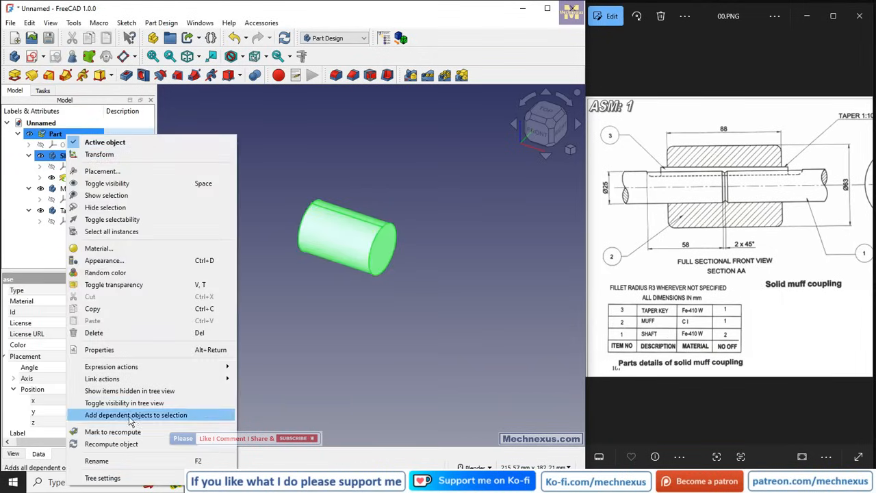
{"action": "left_click", "coordinate": [121, 443]}
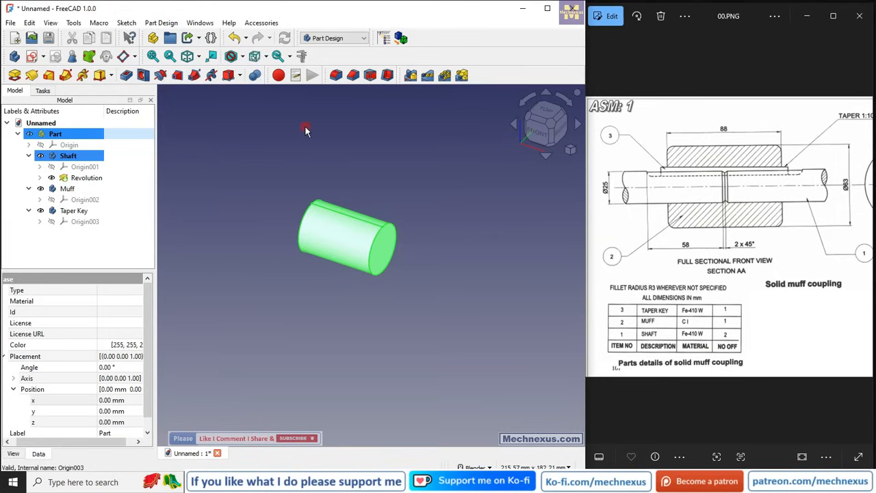
{"action": "left_click", "coordinate": [323, 39]}
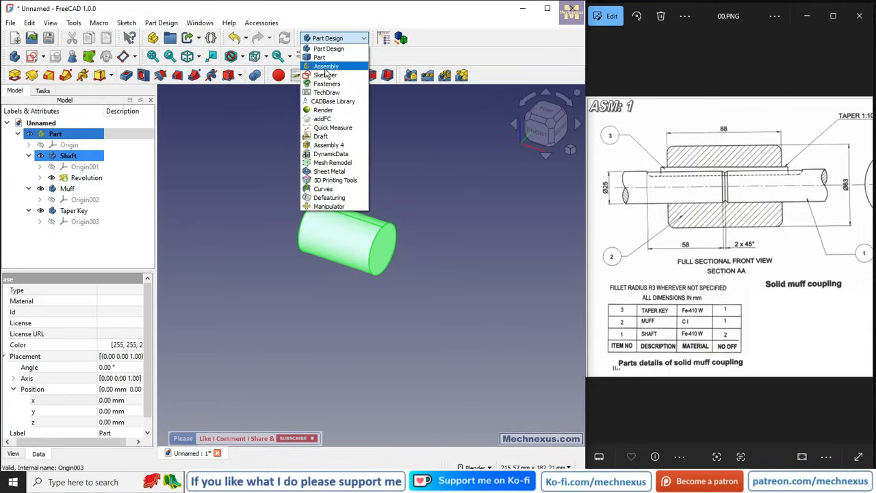
{"action": "left_click", "coordinate": [253, 159]}
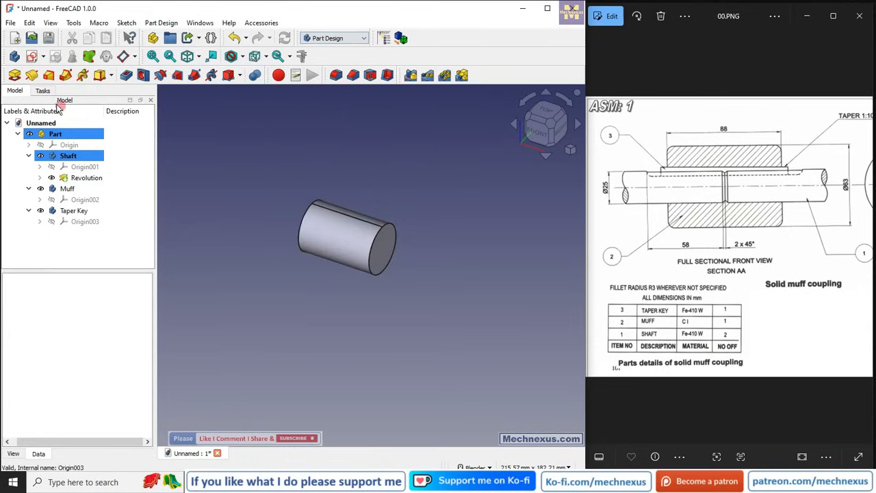
{"action": "left_click", "coordinate": [99, 263]}
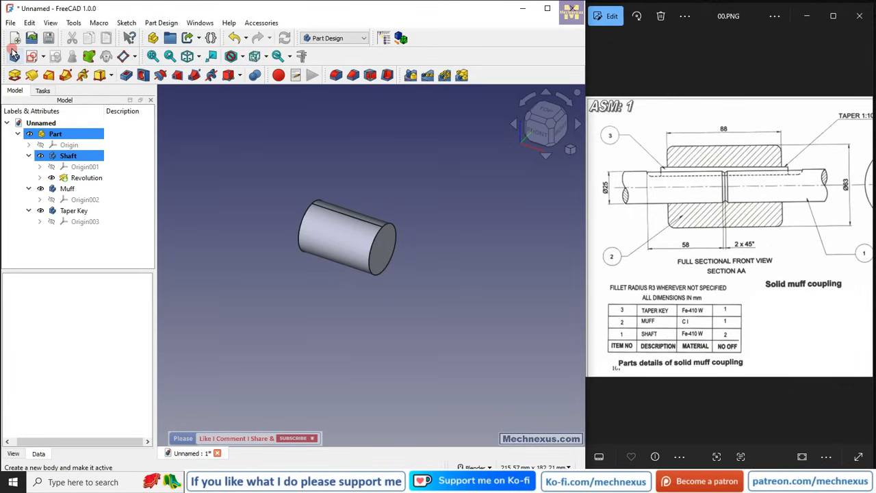
{"action": "left_click", "coordinate": [343, 39]}
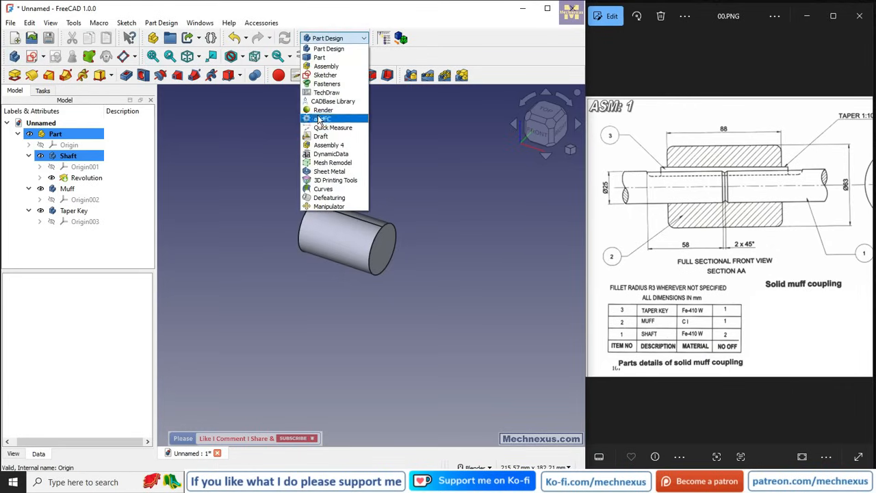
{"action": "left_click", "coordinate": [243, 144]}
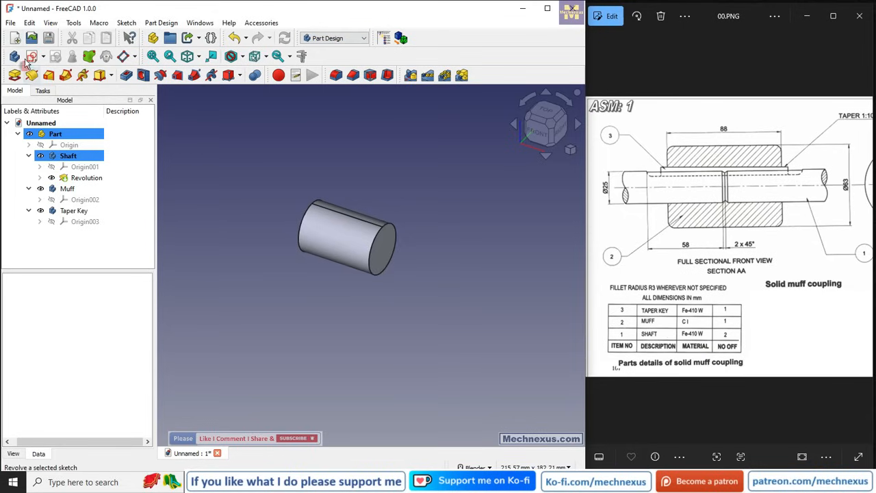
{"action": "left_click", "coordinate": [332, 38]}
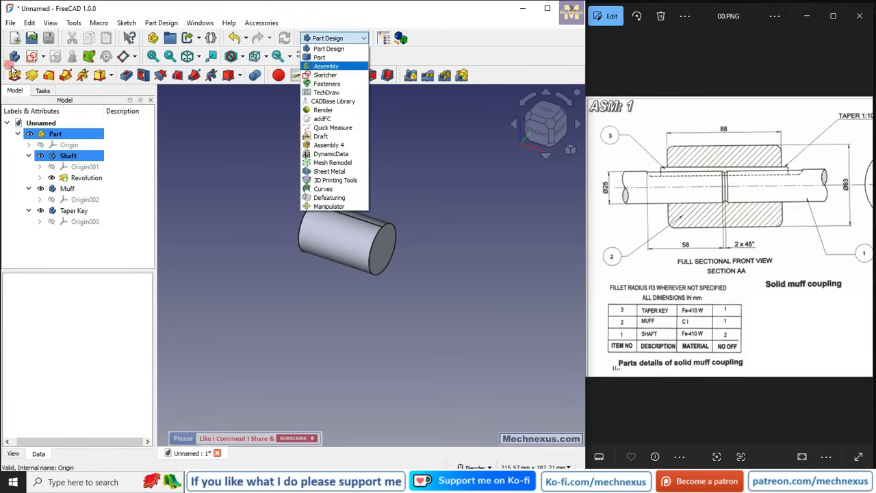
{"action": "left_click", "coordinate": [261, 165]}
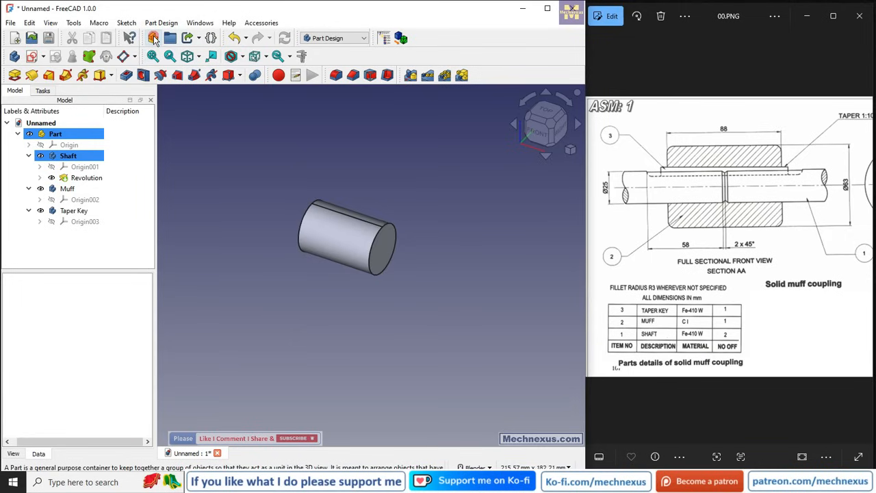
Zoom into the reference drawing of the solid muff coupling to examine its sectional view dimensions.
{"action": "left_click", "coordinate": [675, 270]}
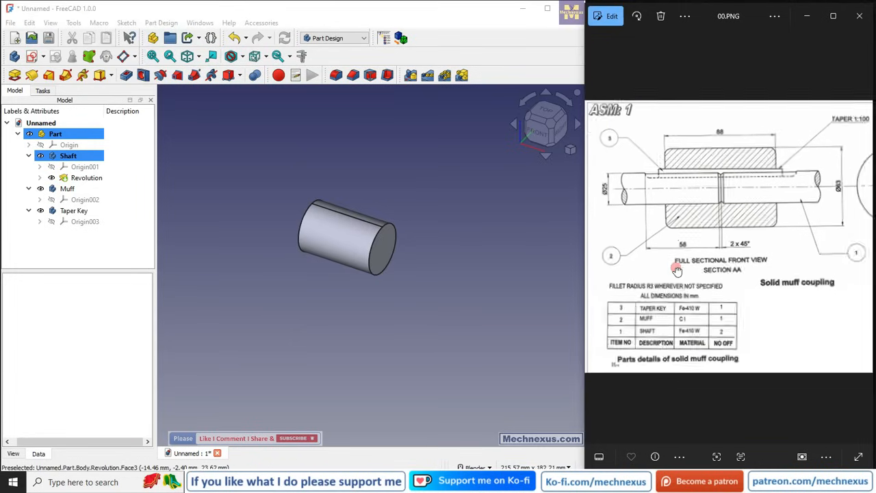
{"action": "scroll", "coordinate": [678, 269], "scroll_direction": "up", "scroll_amount": 2}
{"action": "scroll", "coordinate": [772, 265], "scroll_direction": "up", "scroll_amount": 1}
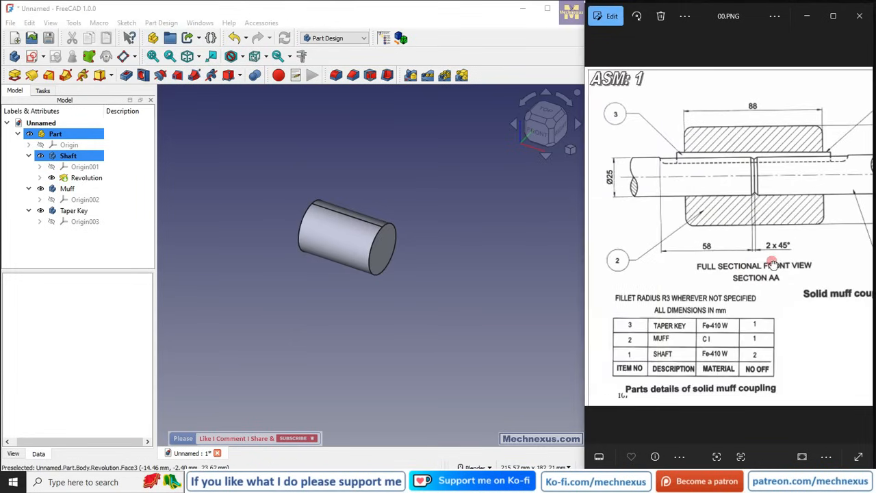